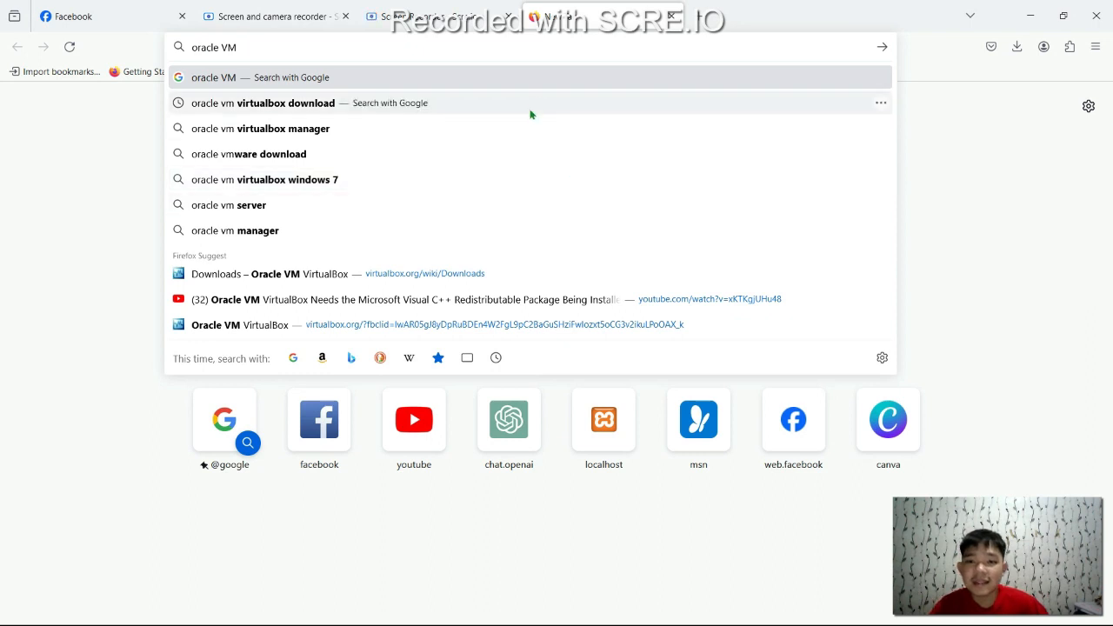
Download the VirtualBox 7.0.12 Windows-hosts installer from virtualbox.org's Downloads page and launch it
left_click(529, 110)
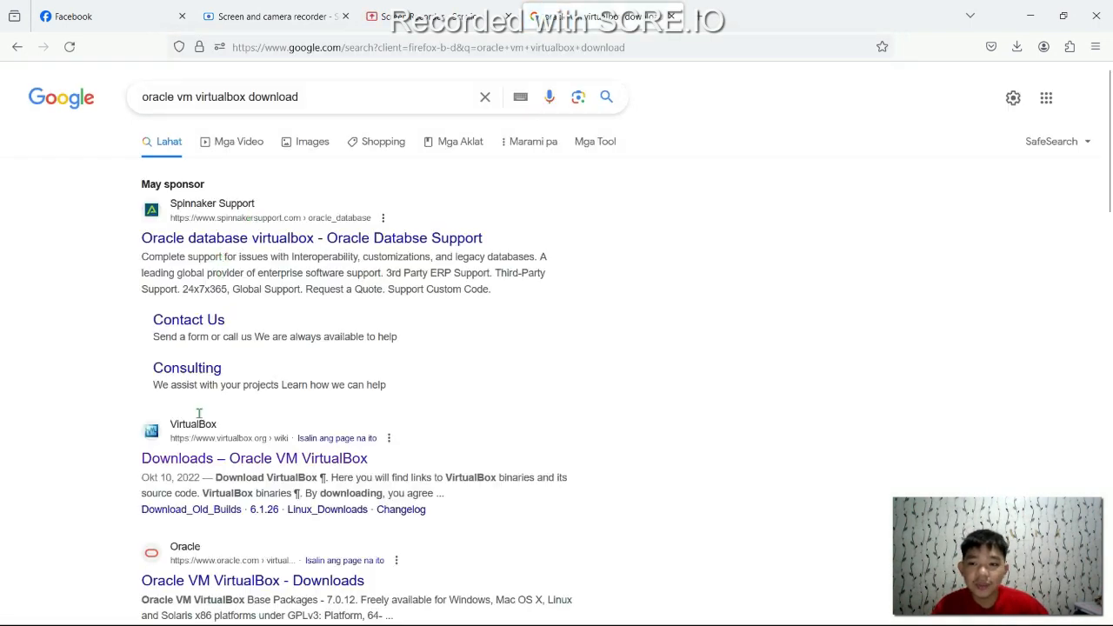
left_click(188, 464)
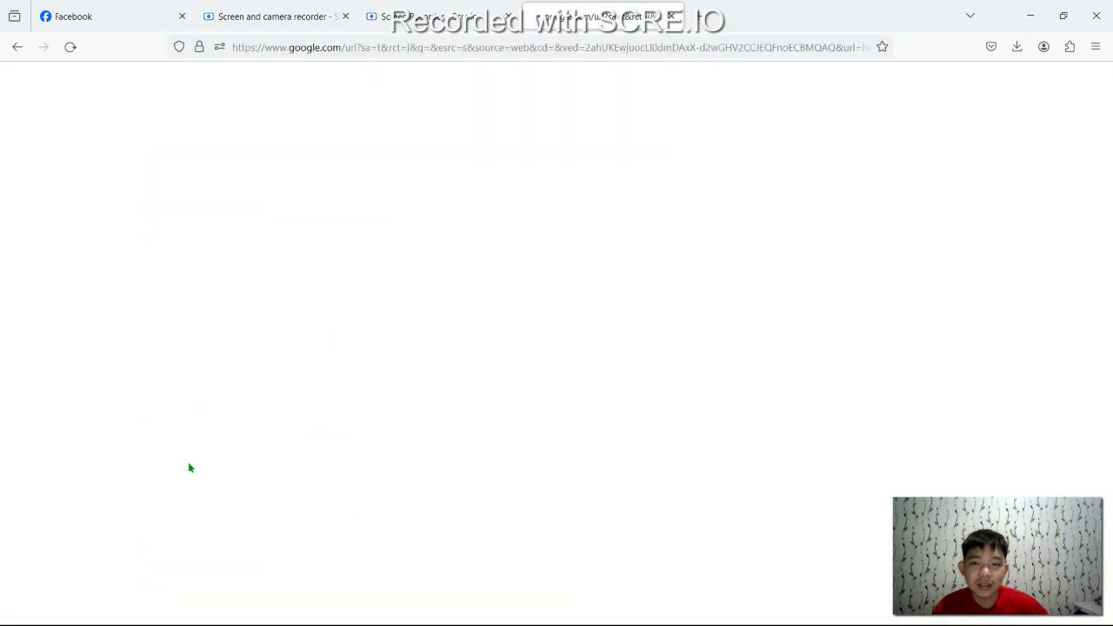
left_click(369, 362)
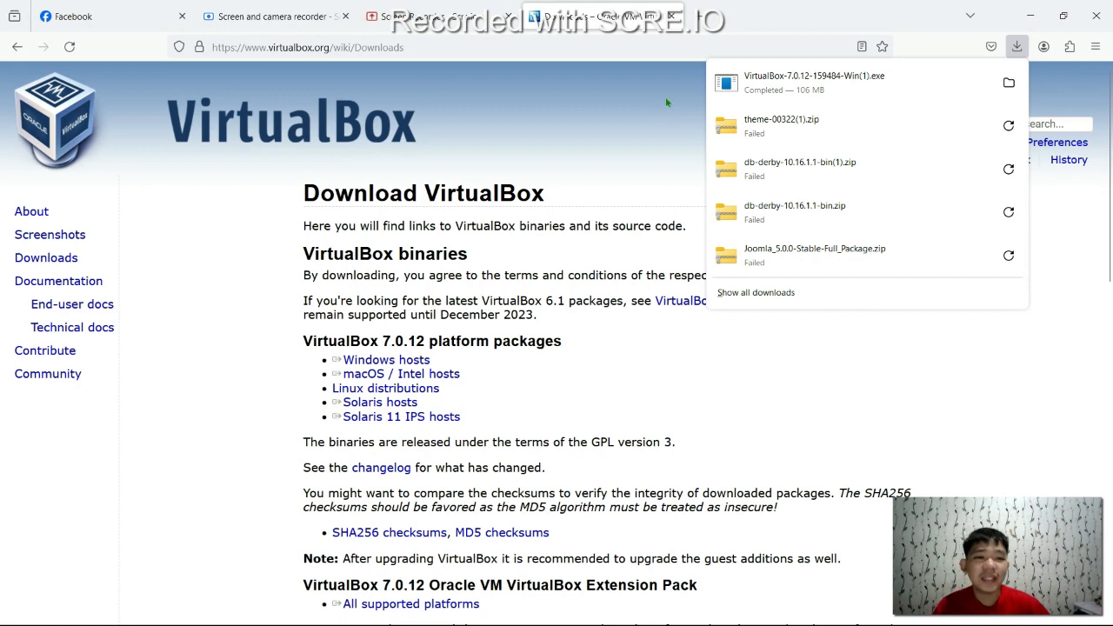
left_click(822, 88)
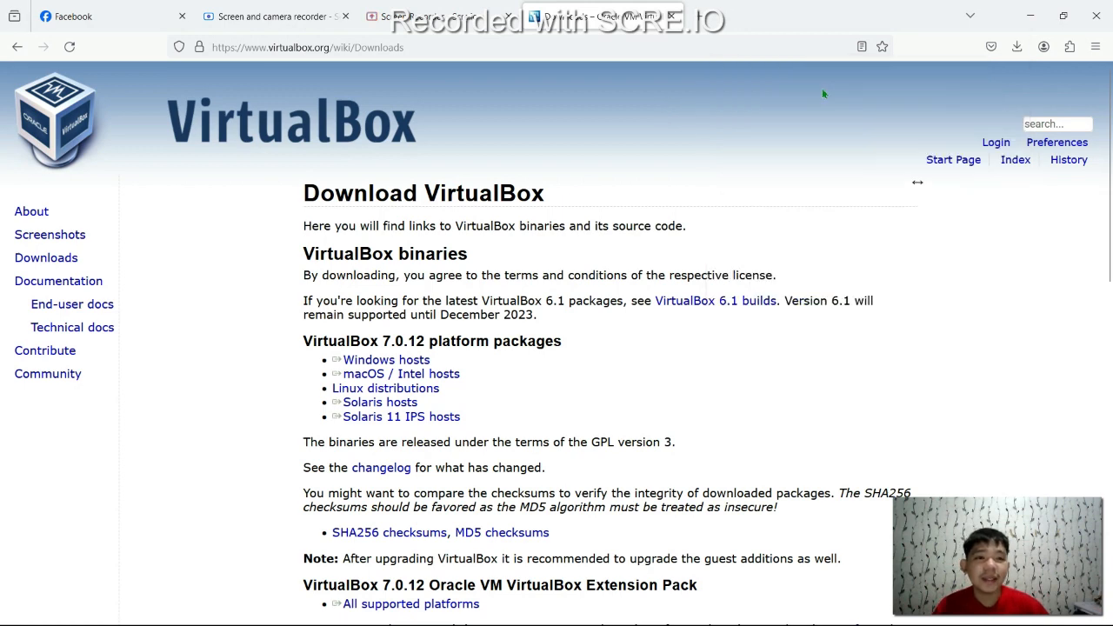
Confirm the VirtualBox installer is in the Downloads folder, then approve its UAC prompt
left_click(1029, 16)
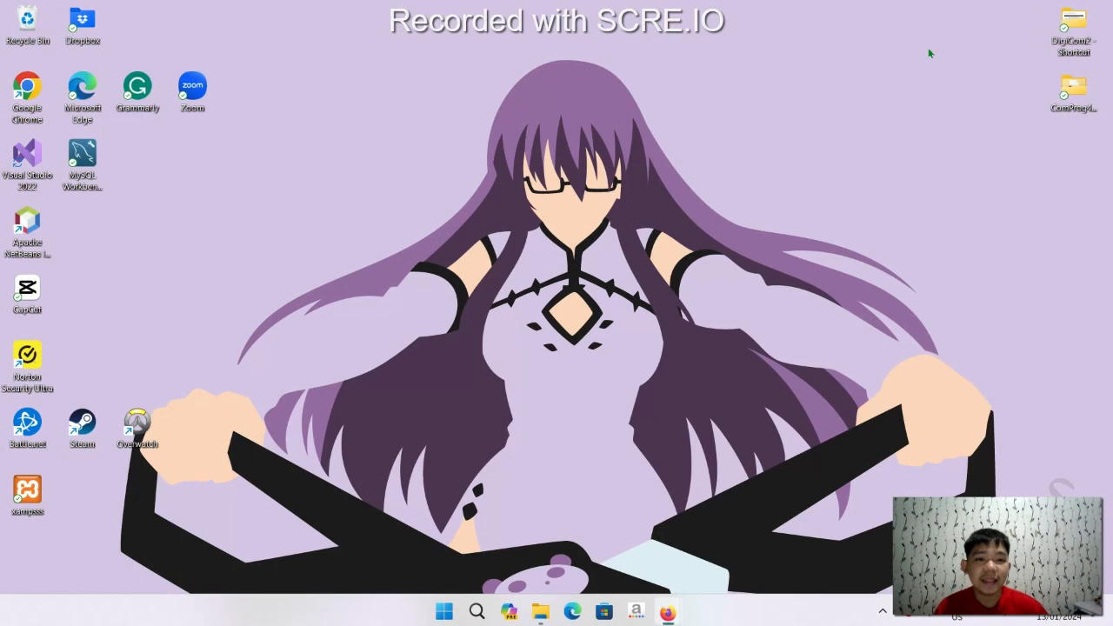
left_click(540, 609)
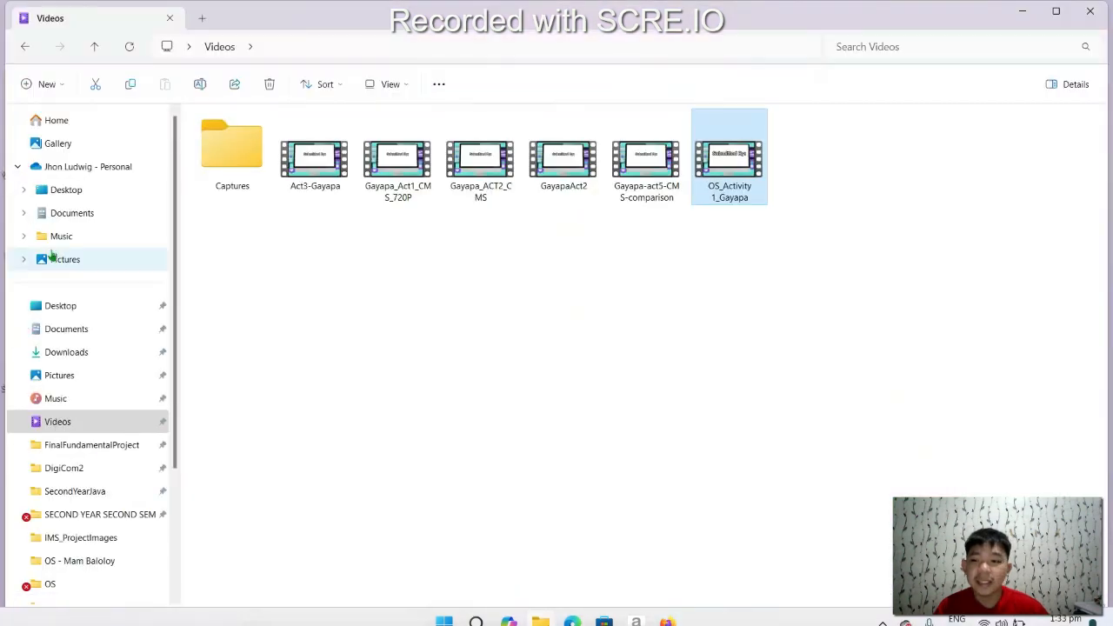
left_click(68, 351)
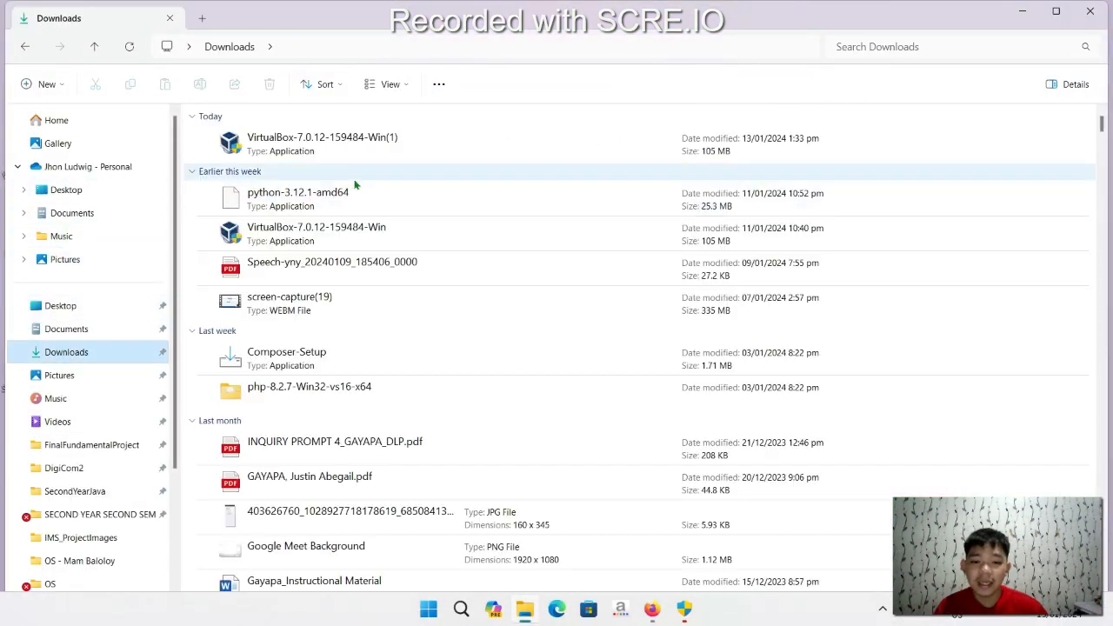
left_click(1022, 11)
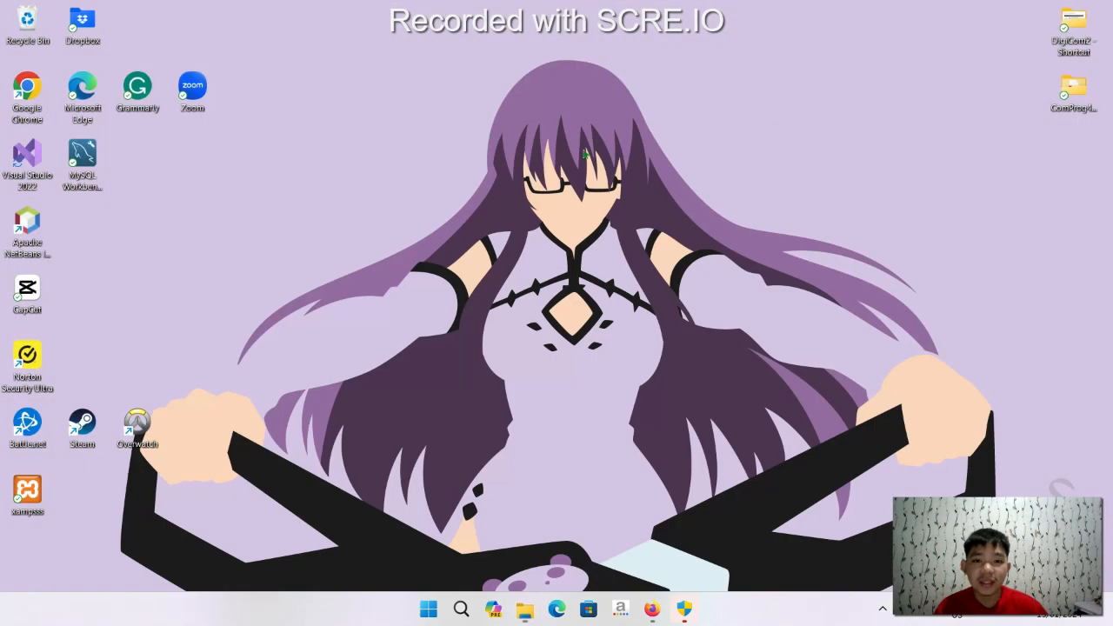
left_click(678, 605)
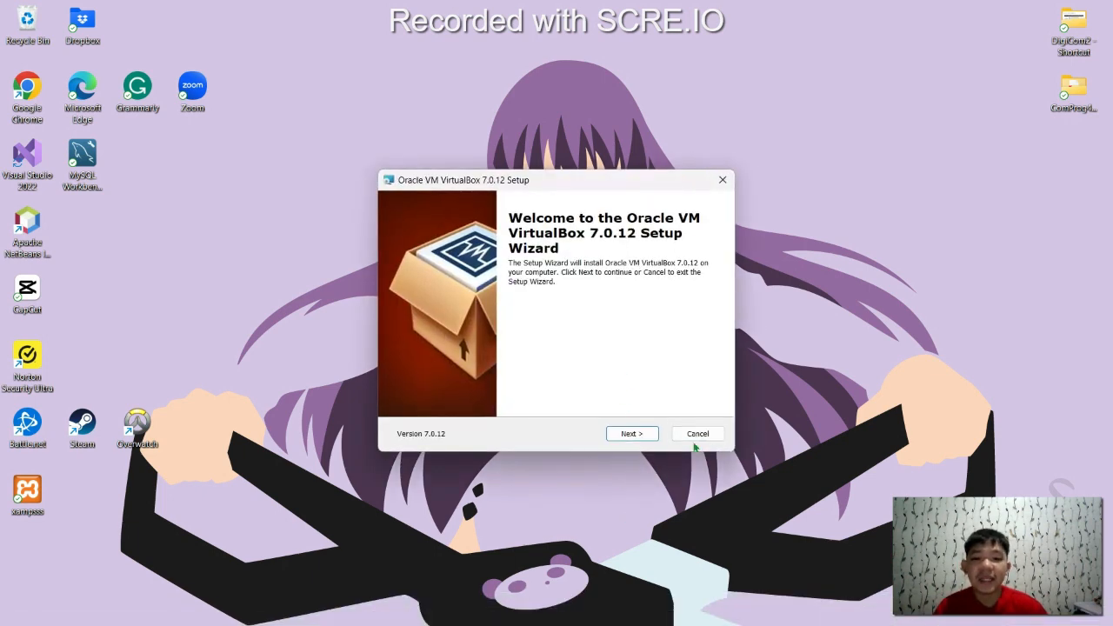
Install VirtualBox 7.0.12 with default features, accepting the network-reset and Python warnings, then finish
left_click(644, 433)
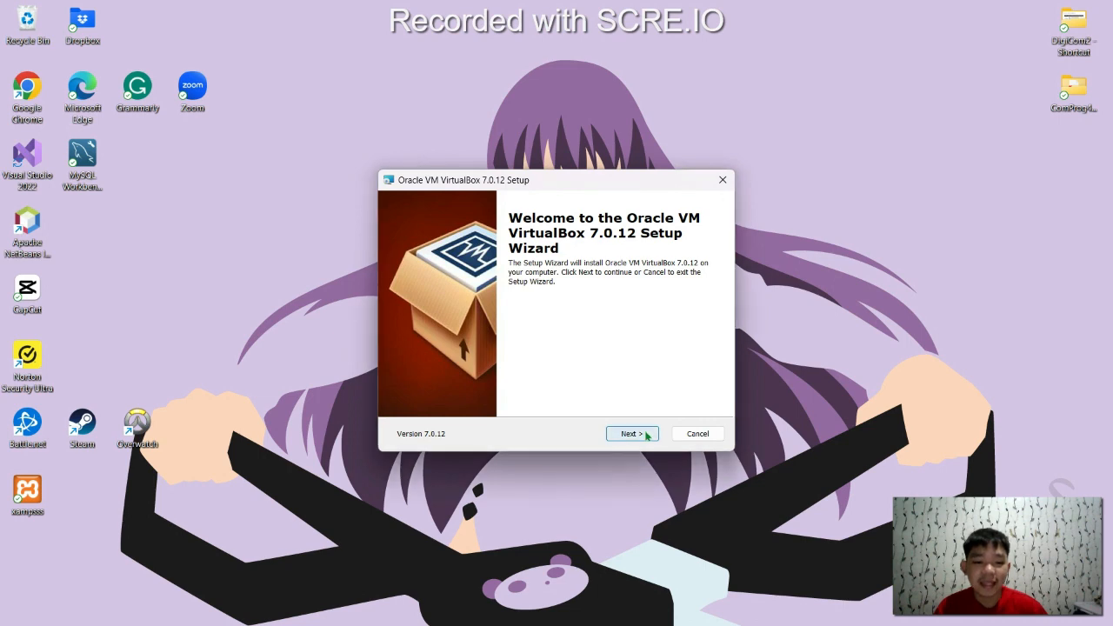
left_click(645, 433)
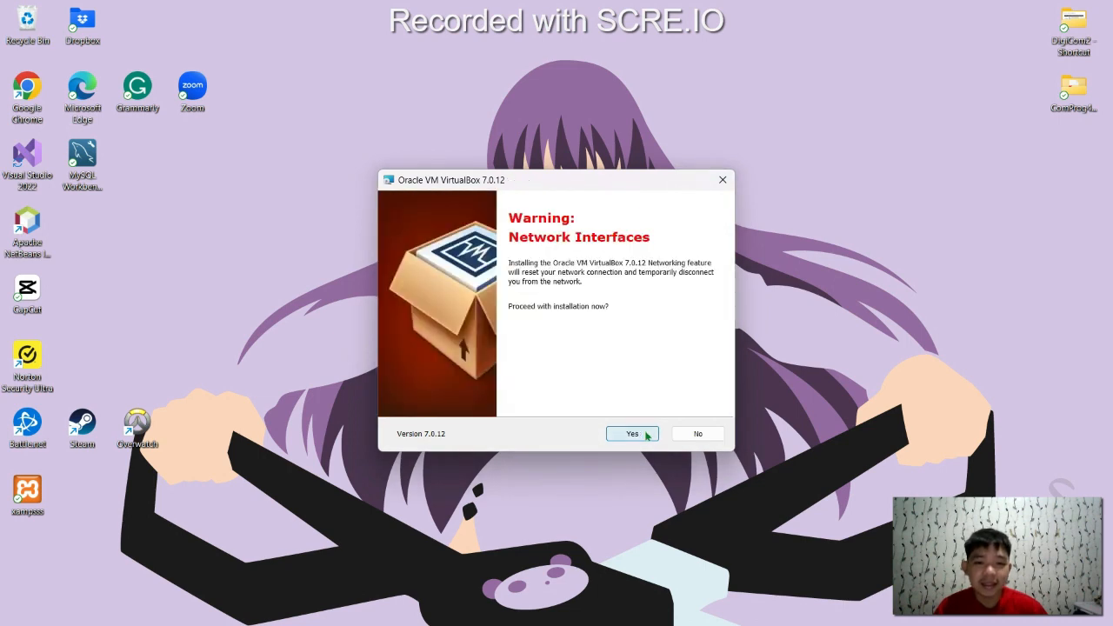
left_click(647, 435)
left_click(646, 435)
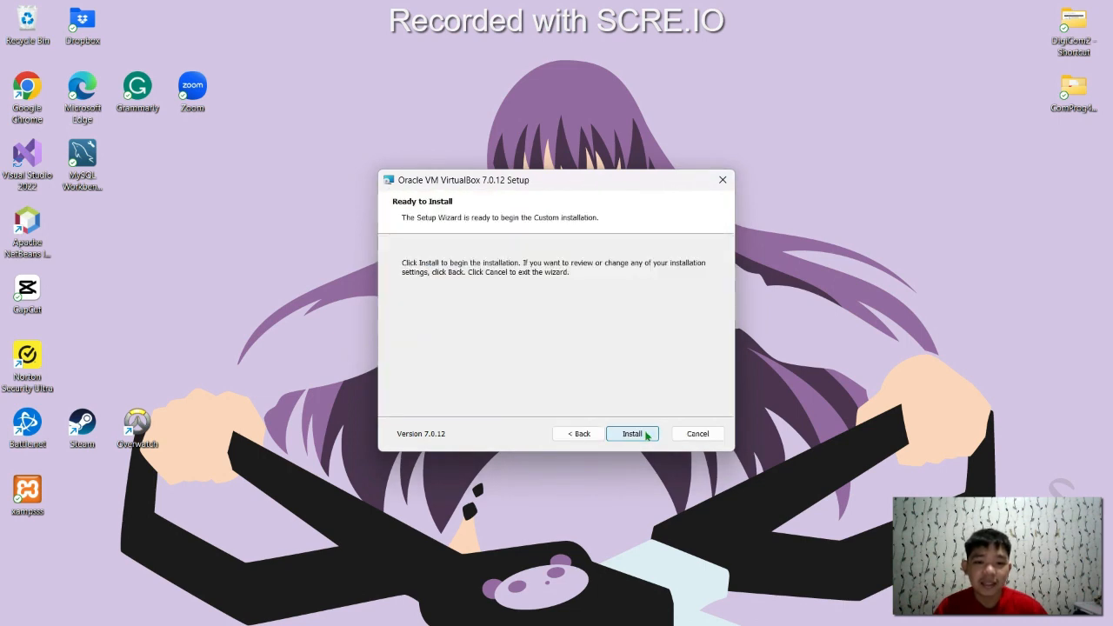
left_click(646, 435)
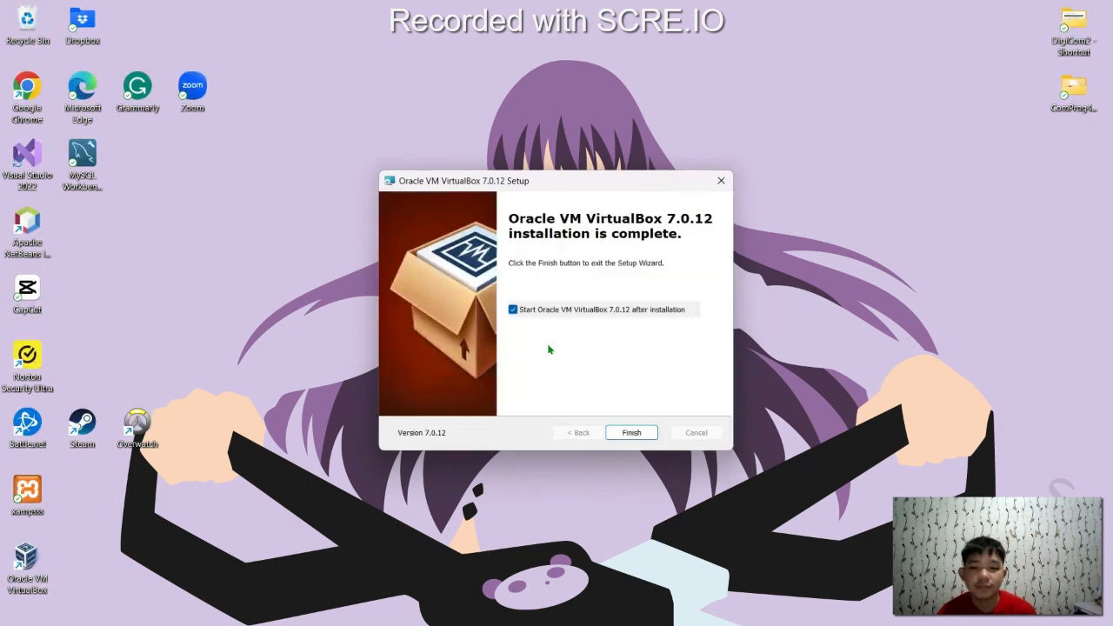
left_click(632, 433)
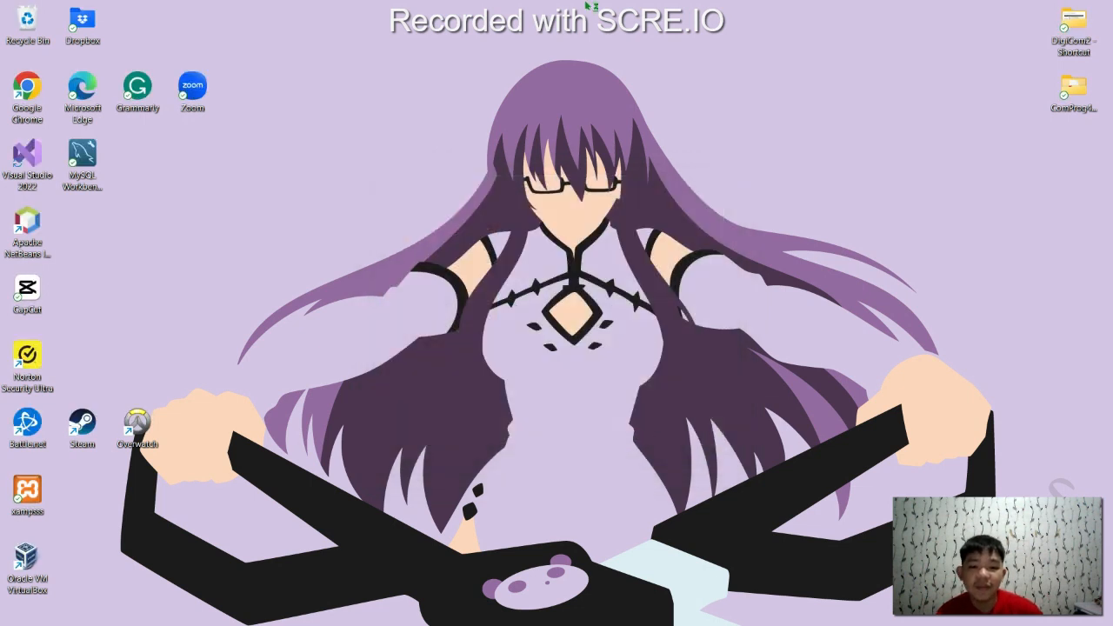
Bring the Downloads folder window back alongside the newly launched VirtualBox Manager
mouse_move(587, 618)
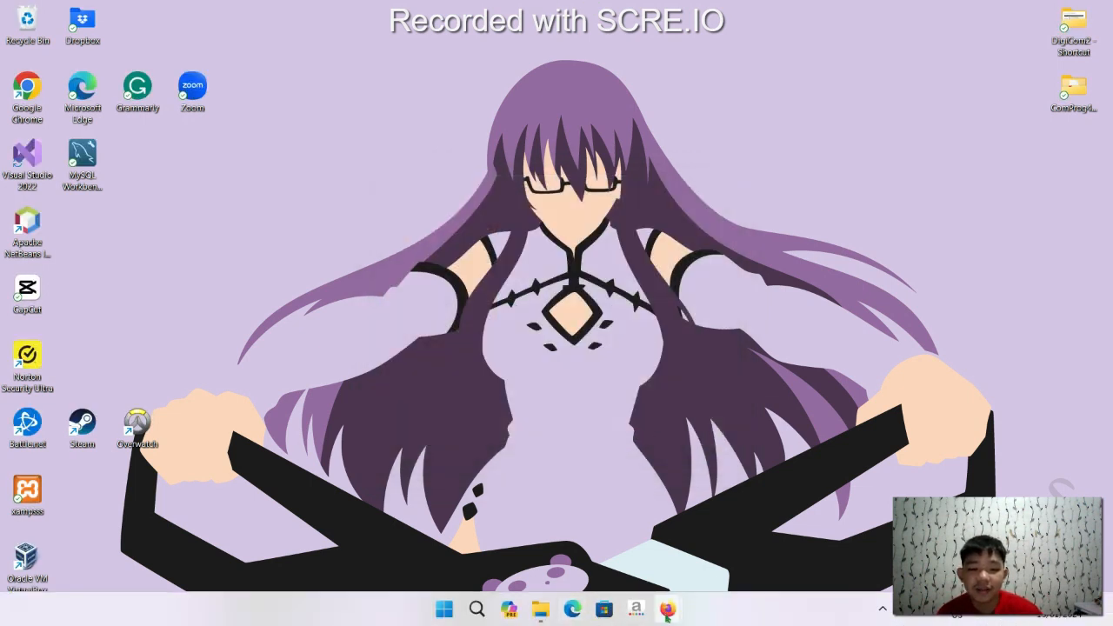
mouse_move(667, 609)
mouse_move(620, 557)
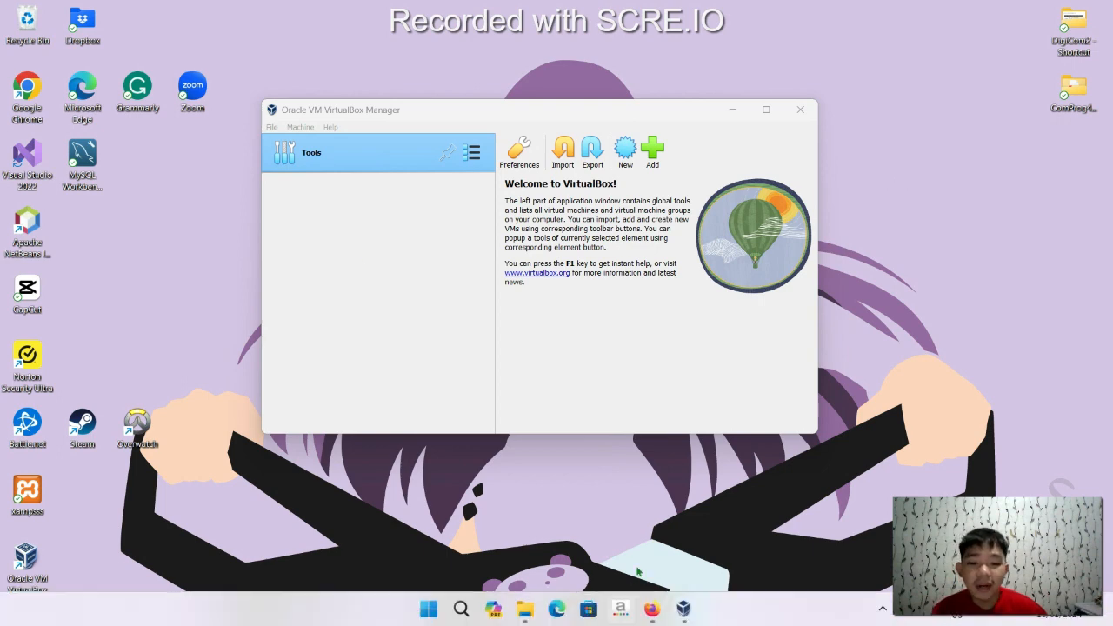
mouse_move(525, 609)
left_click(526, 581)
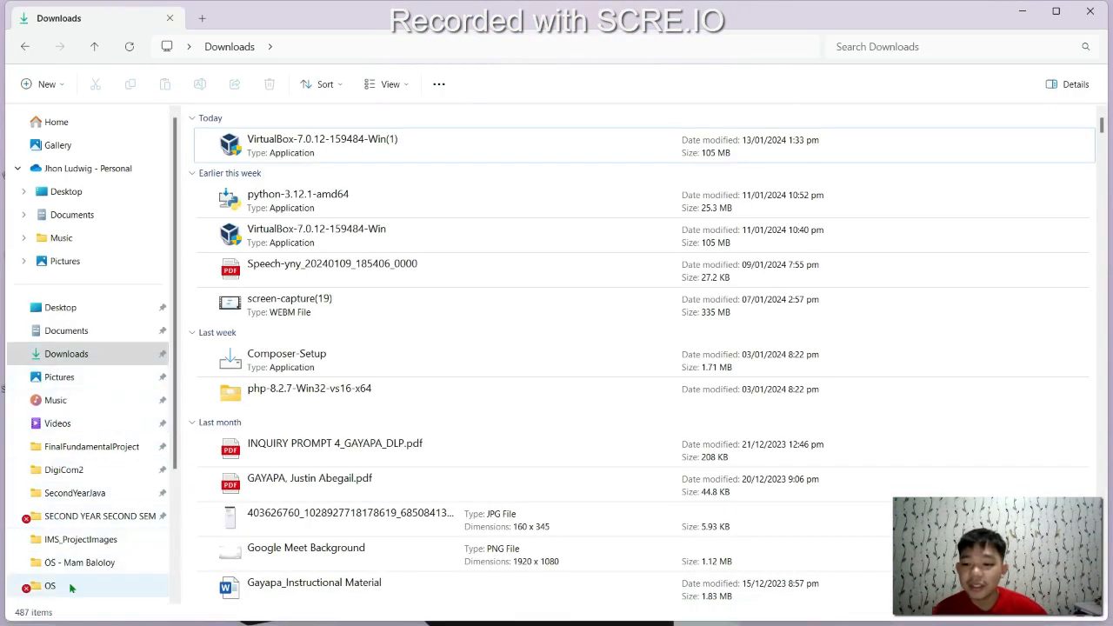
Browse SECOND YEAR SECOND SEM > OS, look inside Windows_XP_64Bit_Pro, return to OS, and minimise Explorer
left_click(71, 516)
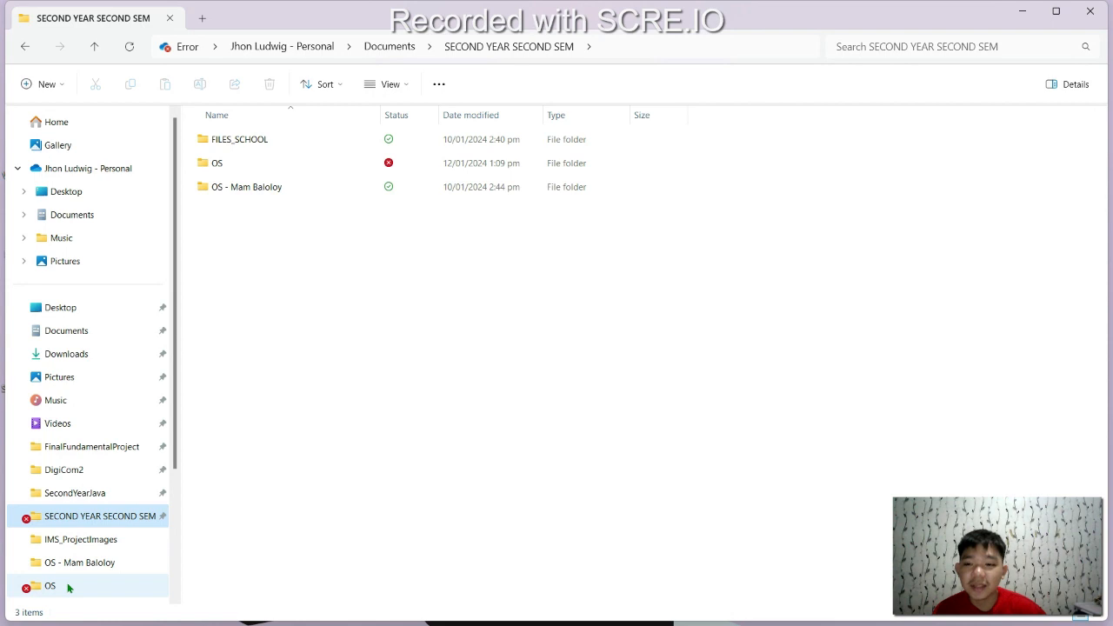
left_click(67, 588)
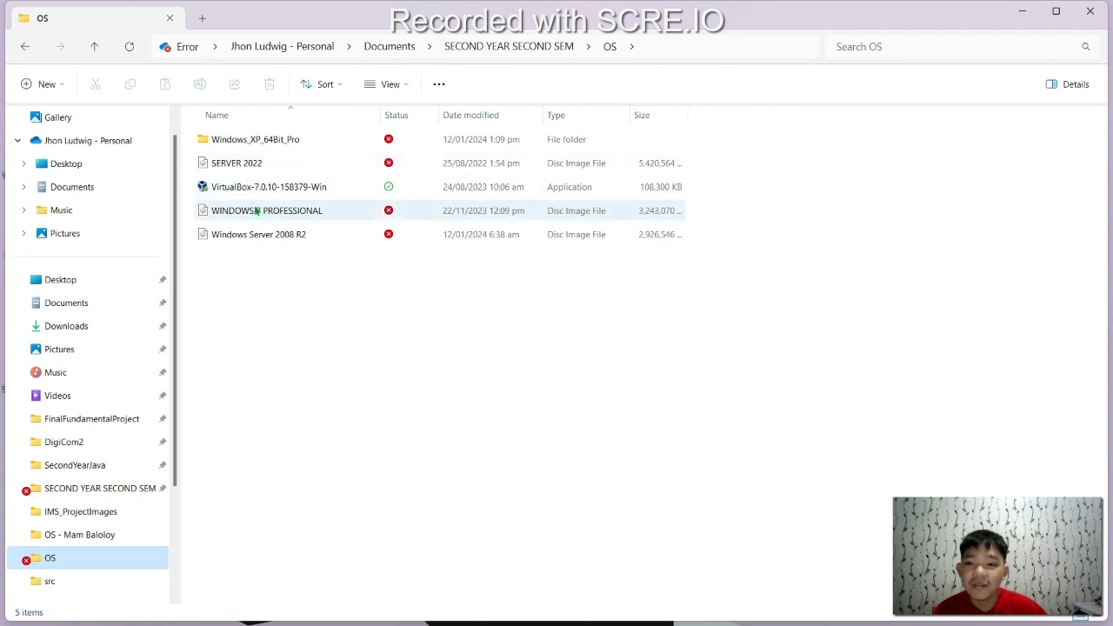
left_click(273, 148)
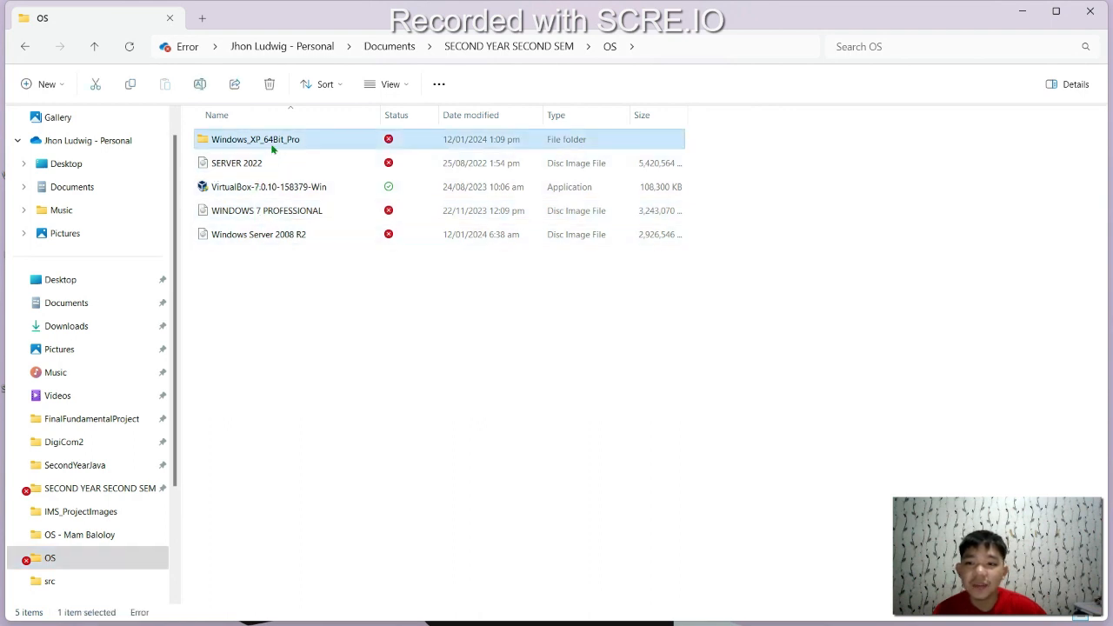
double_click(242, 132)
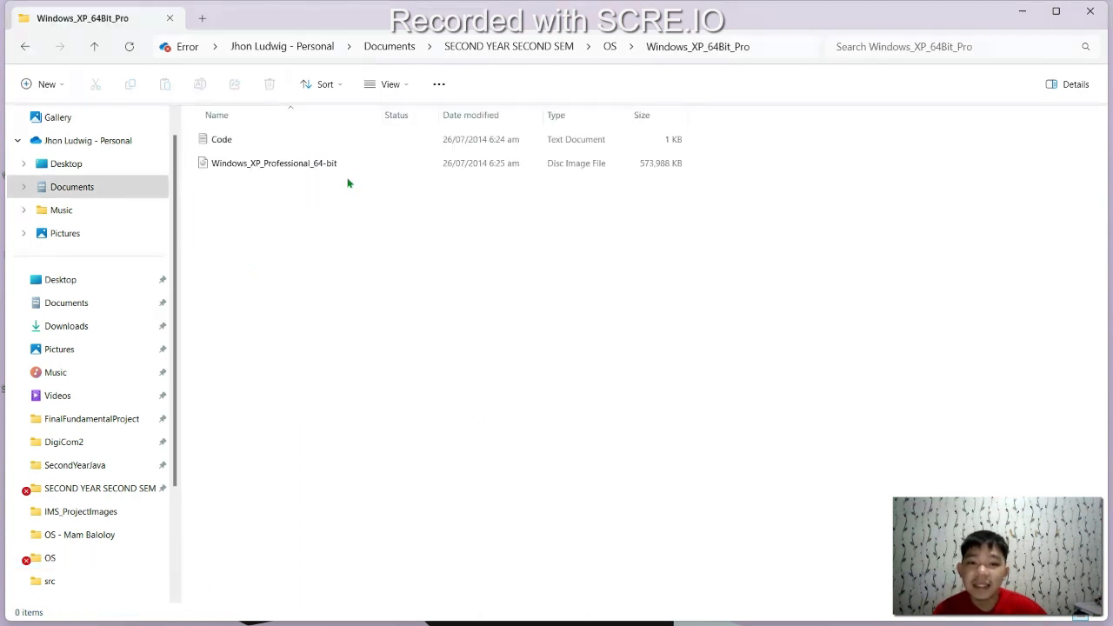
left_click(26, 46)
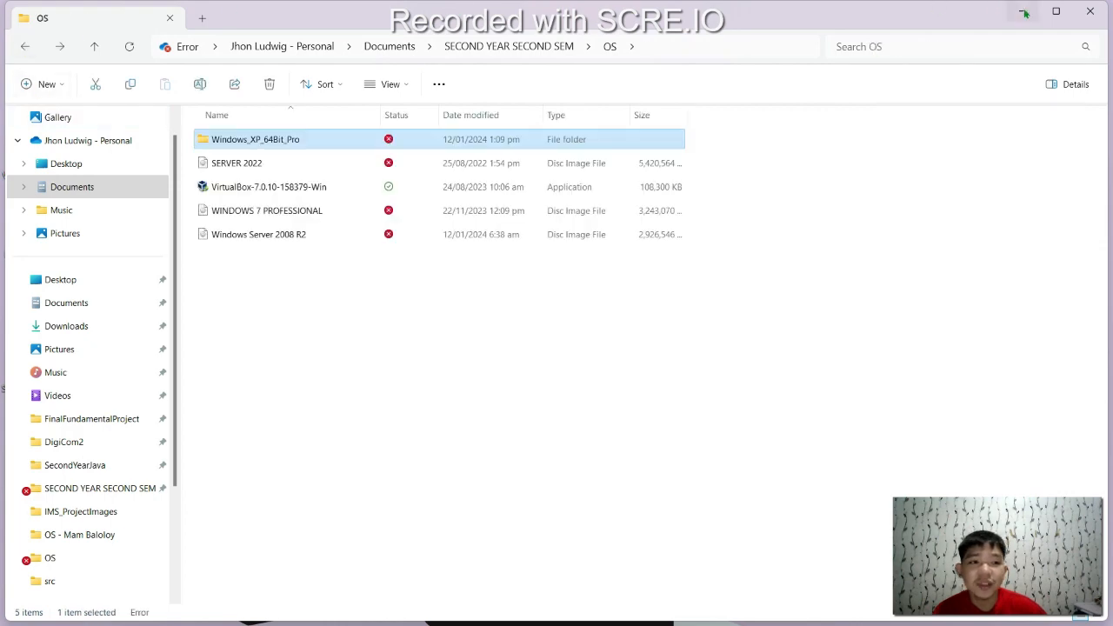
left_click(1025, 12)
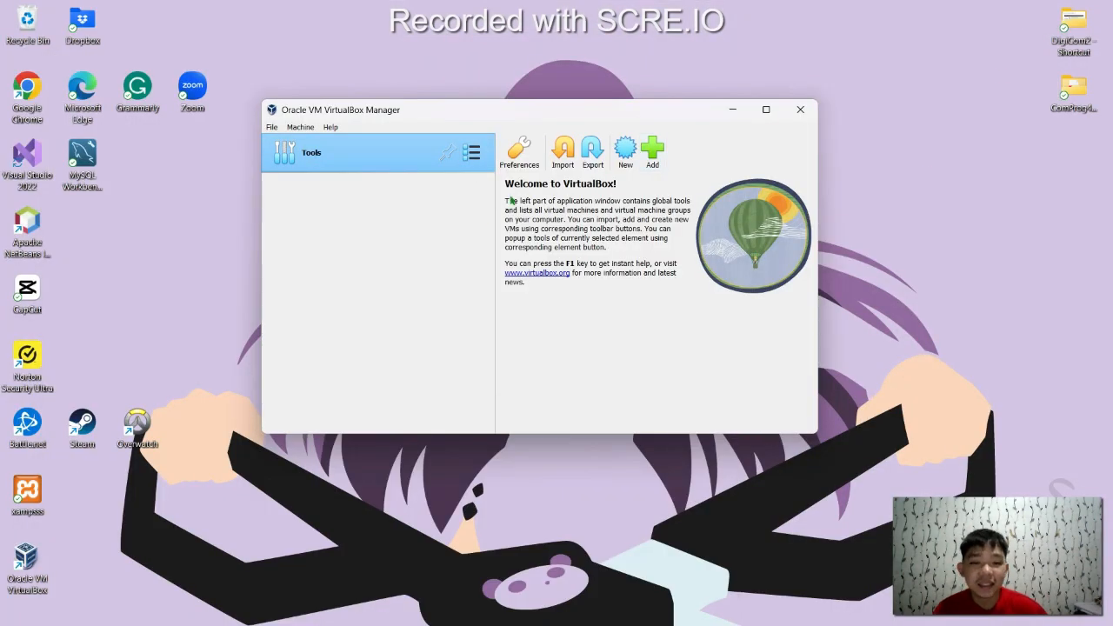
Start a new virtual machine named Windows7 and check its machine folder
left_click(626, 155)
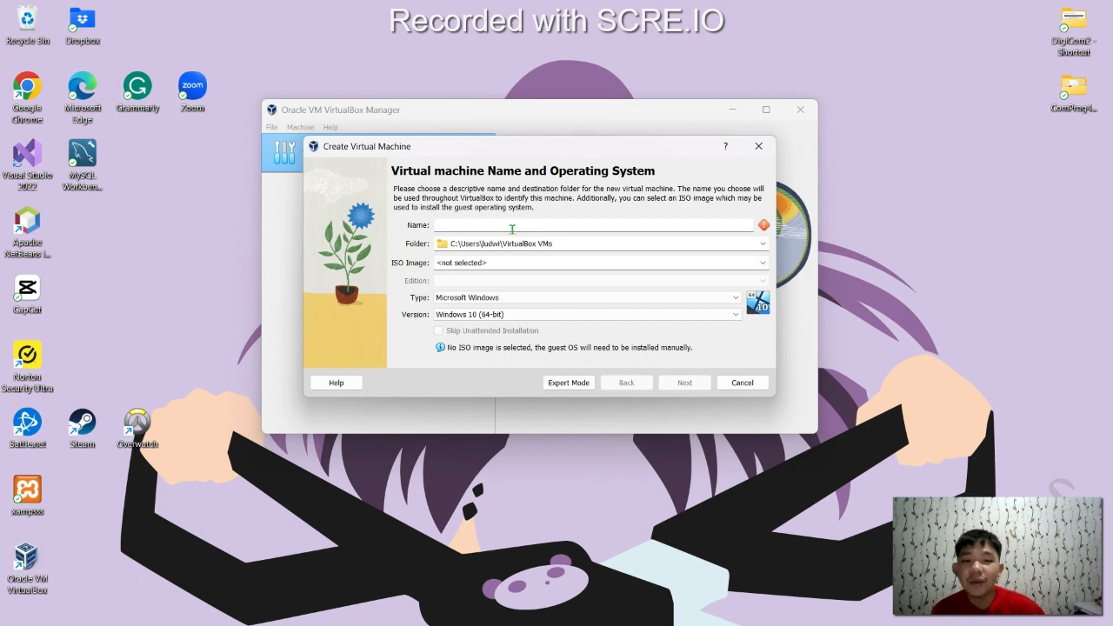
type("Windows")
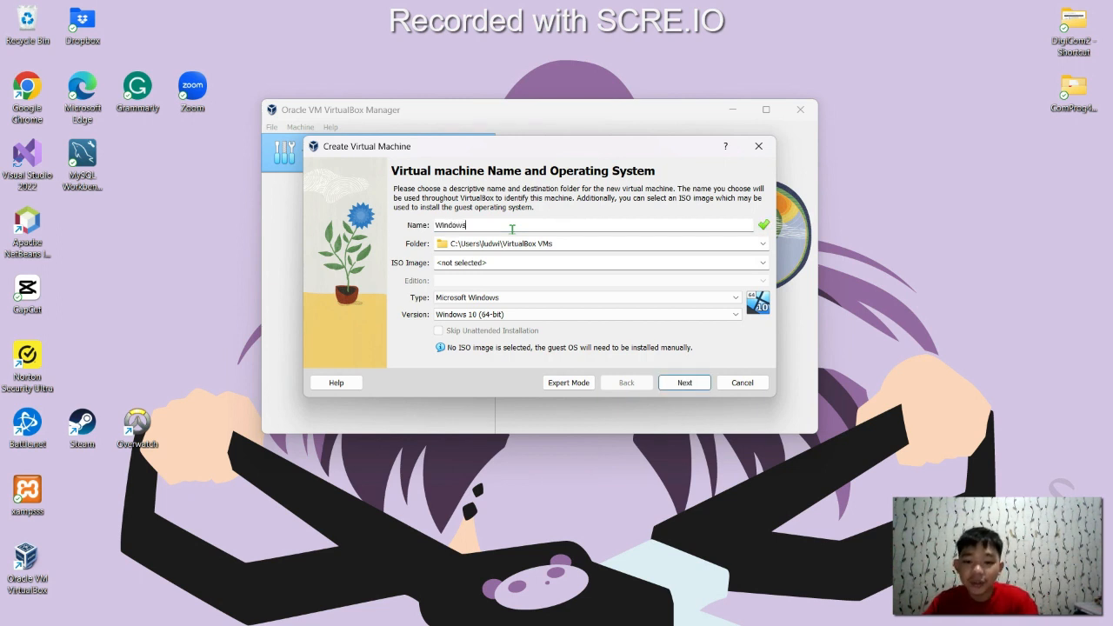
type("7")
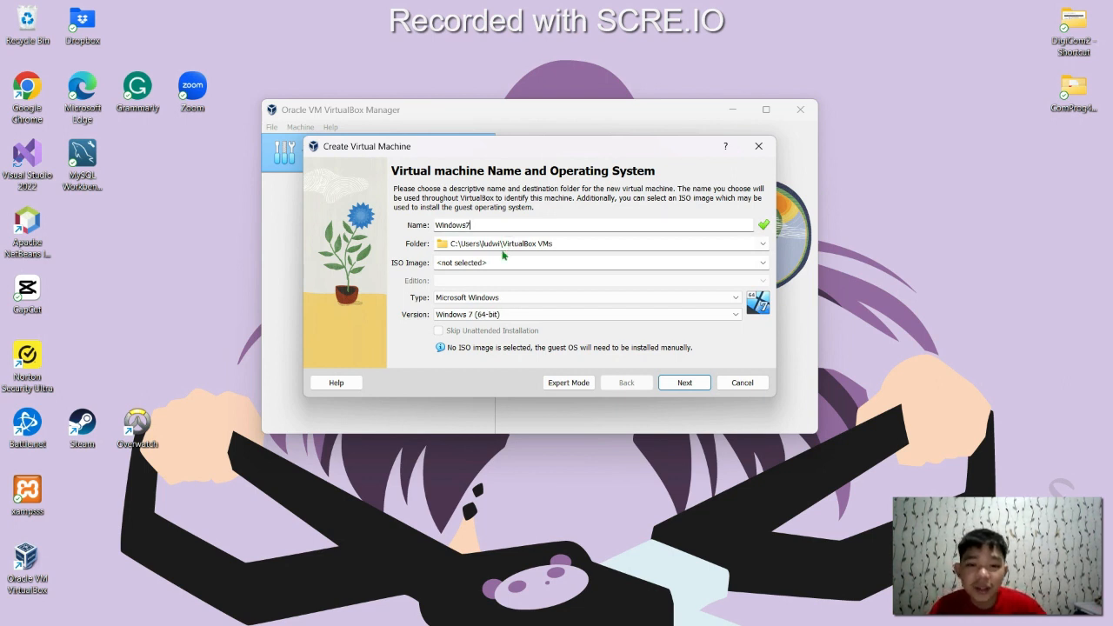
left_click(567, 246)
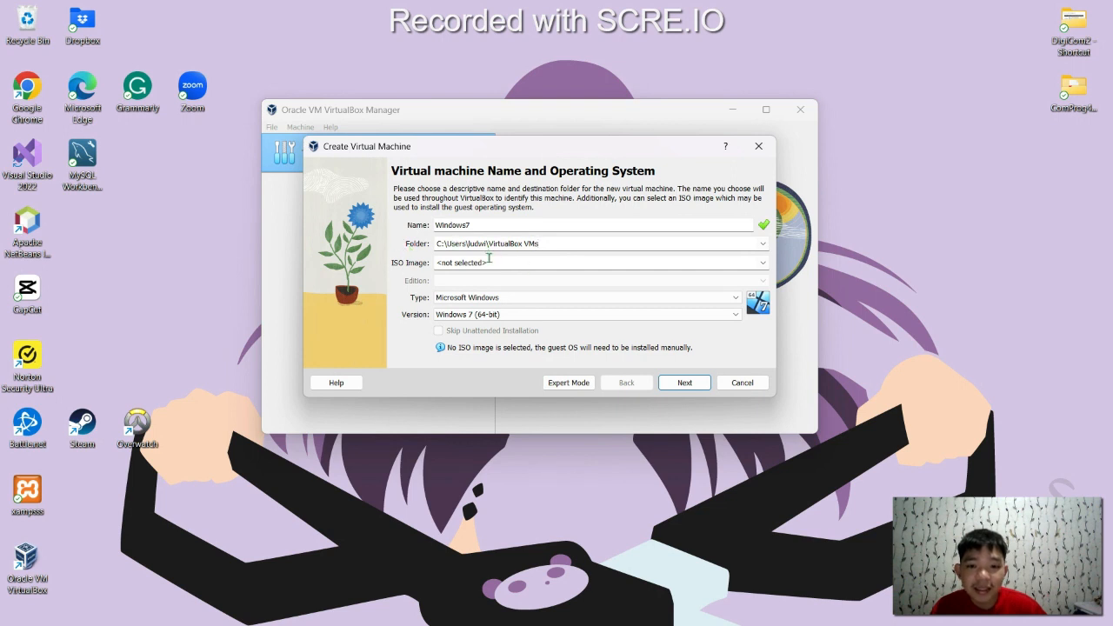
Attach WINDOWS 7 PROFESSIONAL.iso from the OS folder as the install image
left_click(517, 263)
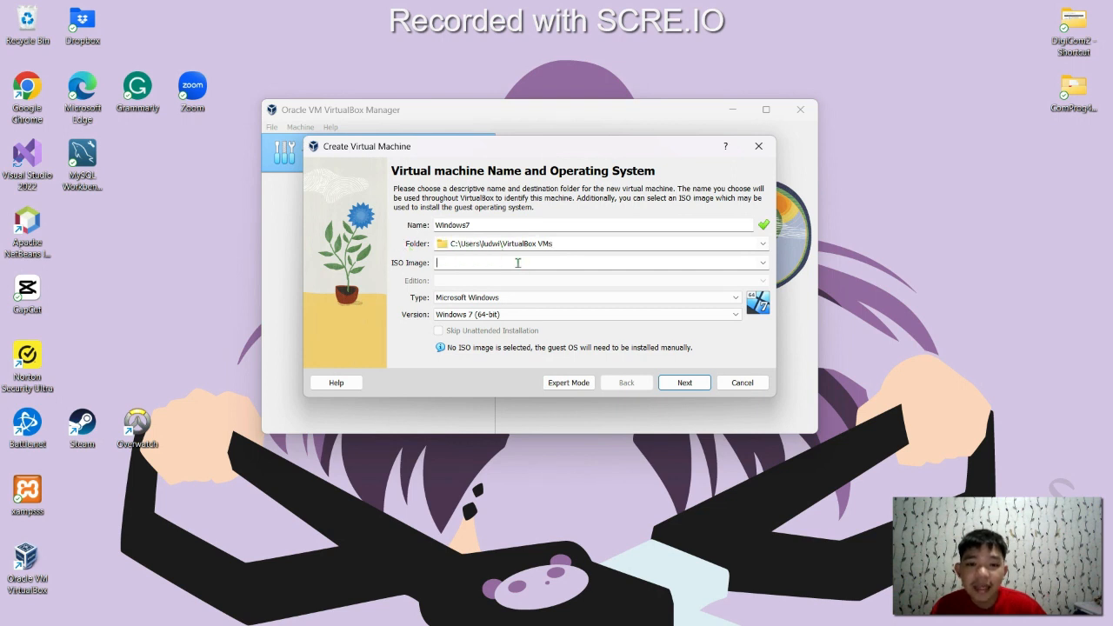
left_click(762, 262)
left_click(683, 289)
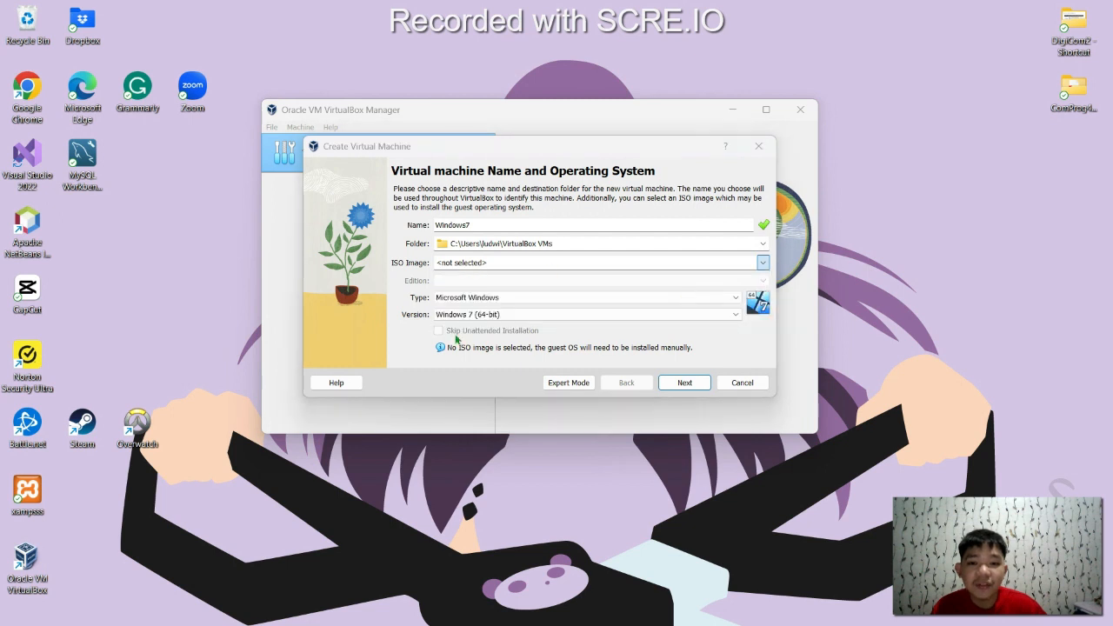
scroll(383, 383, "down", 4)
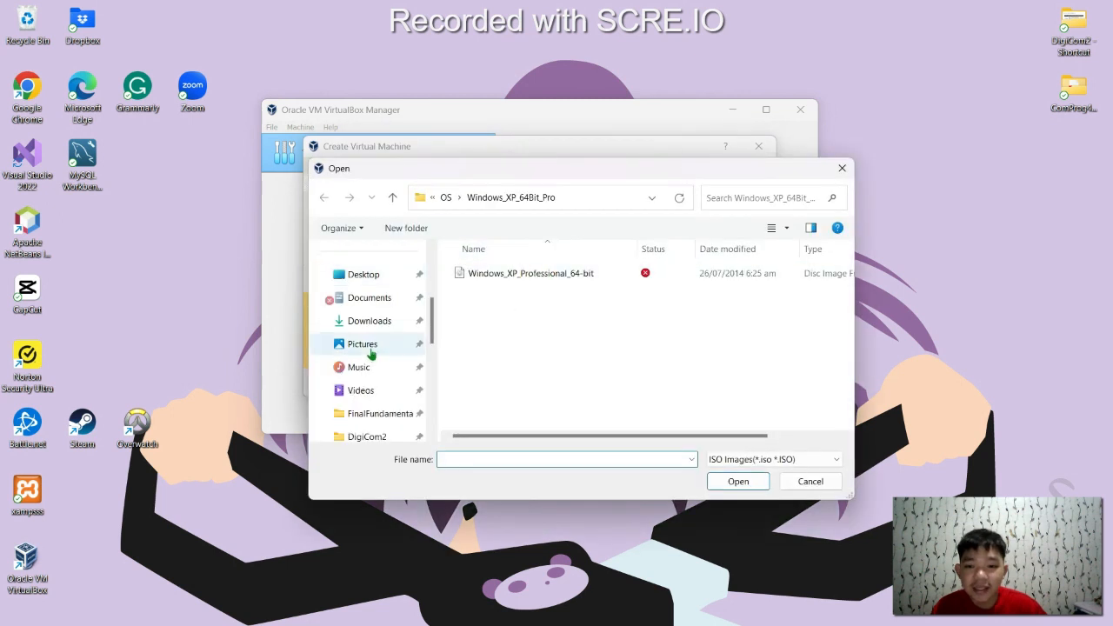
scroll(374, 348, "up", 1)
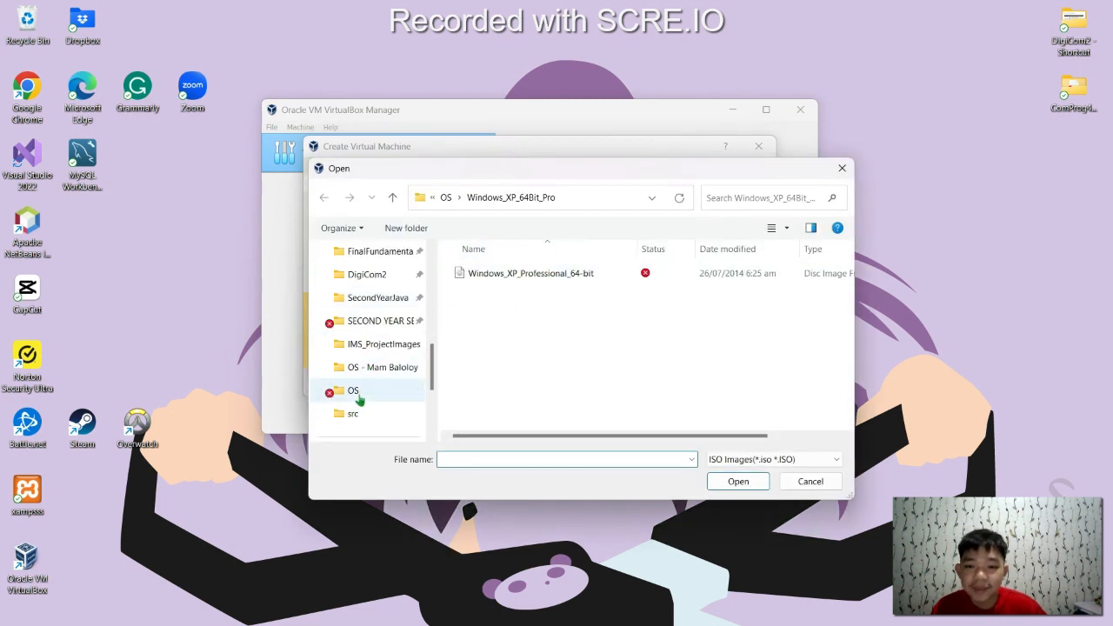
left_click(351, 391)
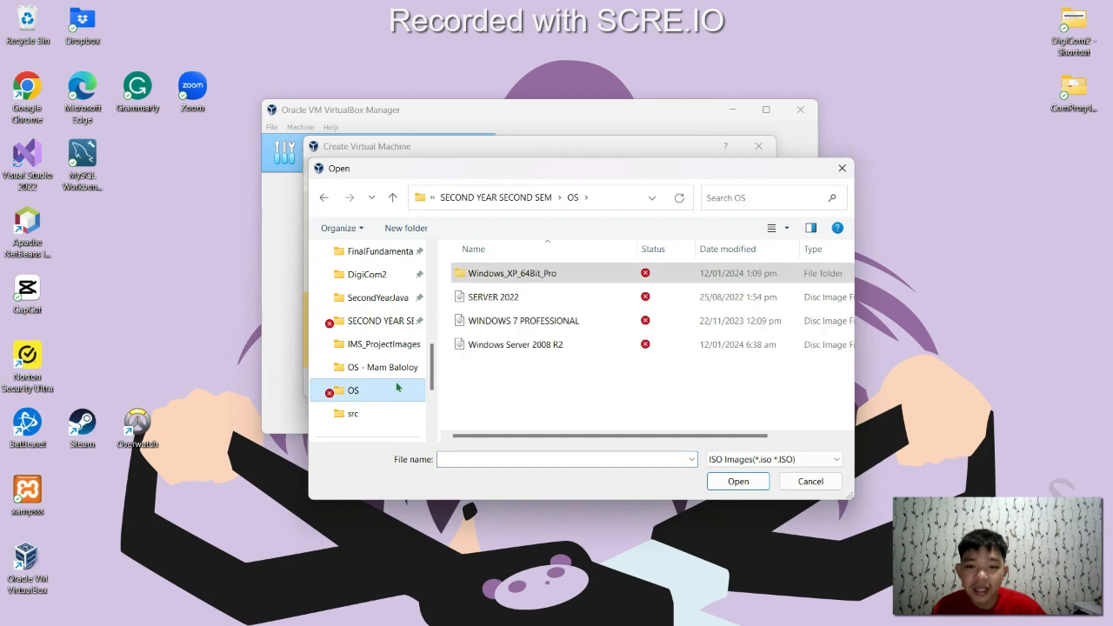
left_click(527, 322)
left_click(726, 487)
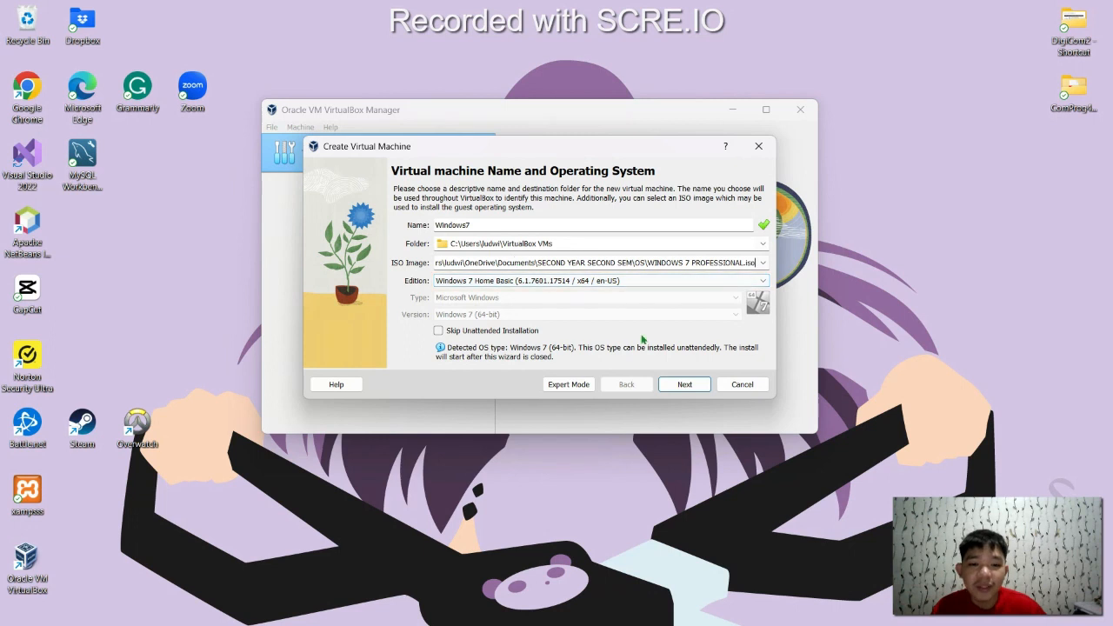
Replace the default unattended-install username with a custom one and enter the account password twice
left_click(685, 384)
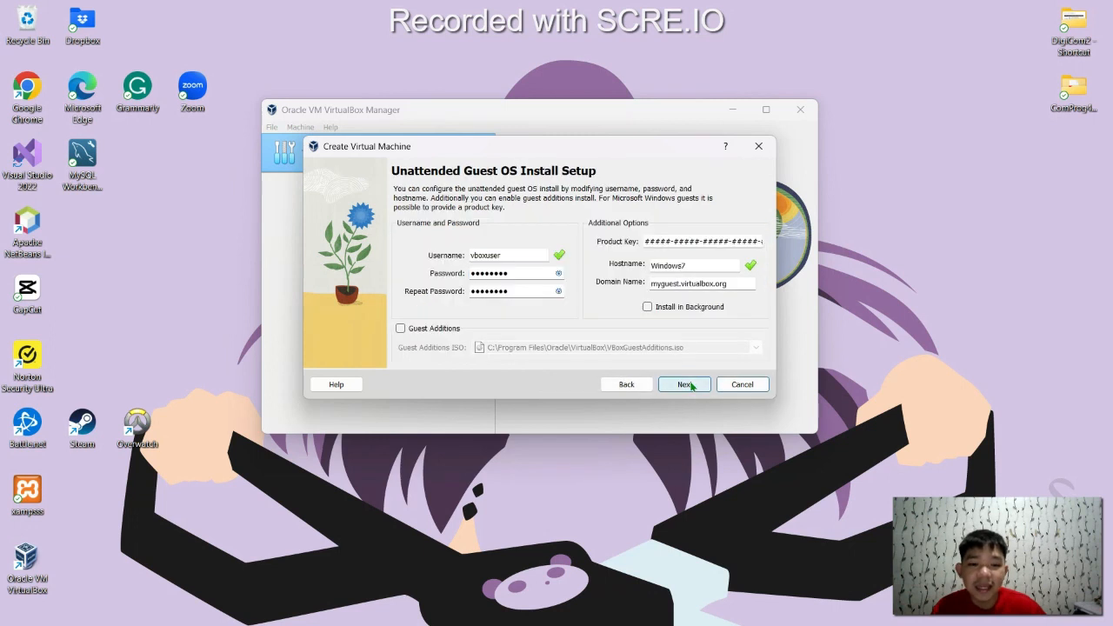
left_click_drag(521, 253, 428, 259)
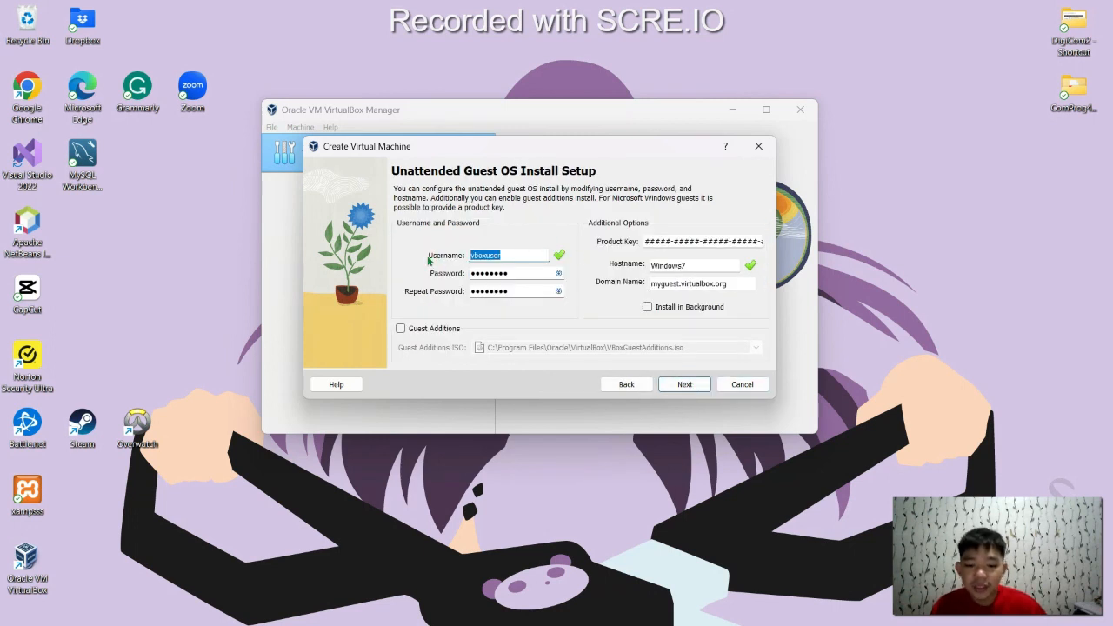
type("Gayap")
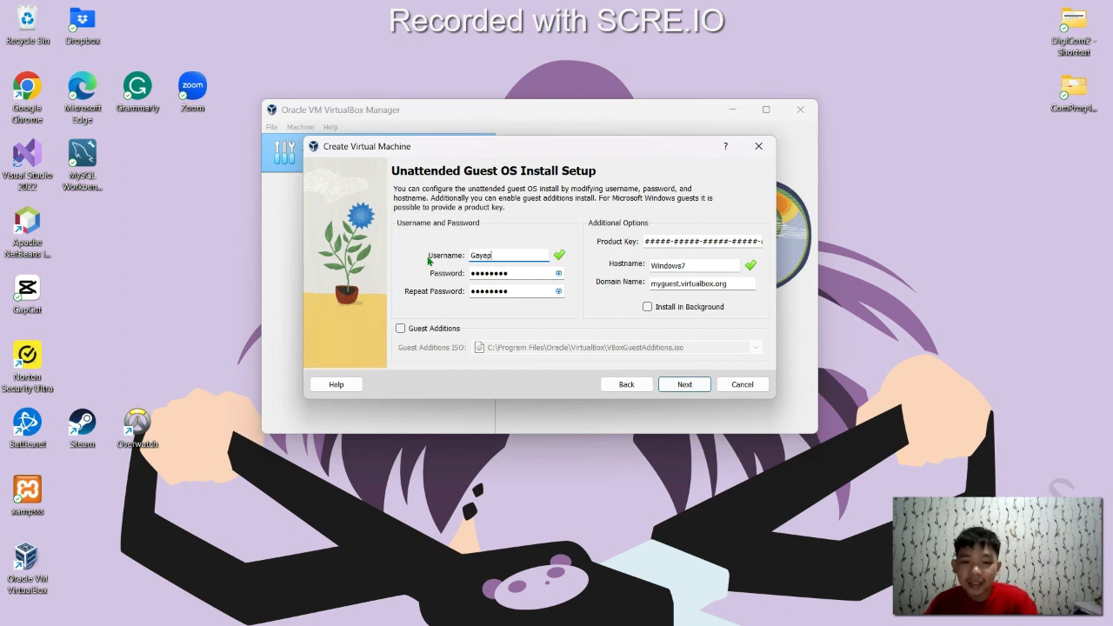
type("a")
key("Tab")
type("12")
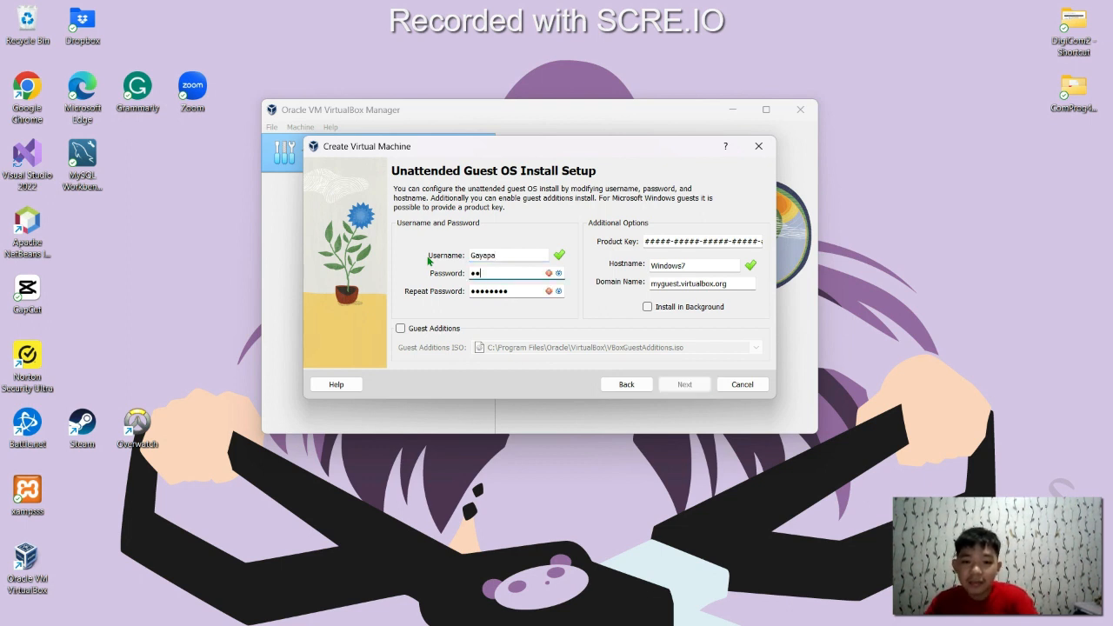
type("3456789")
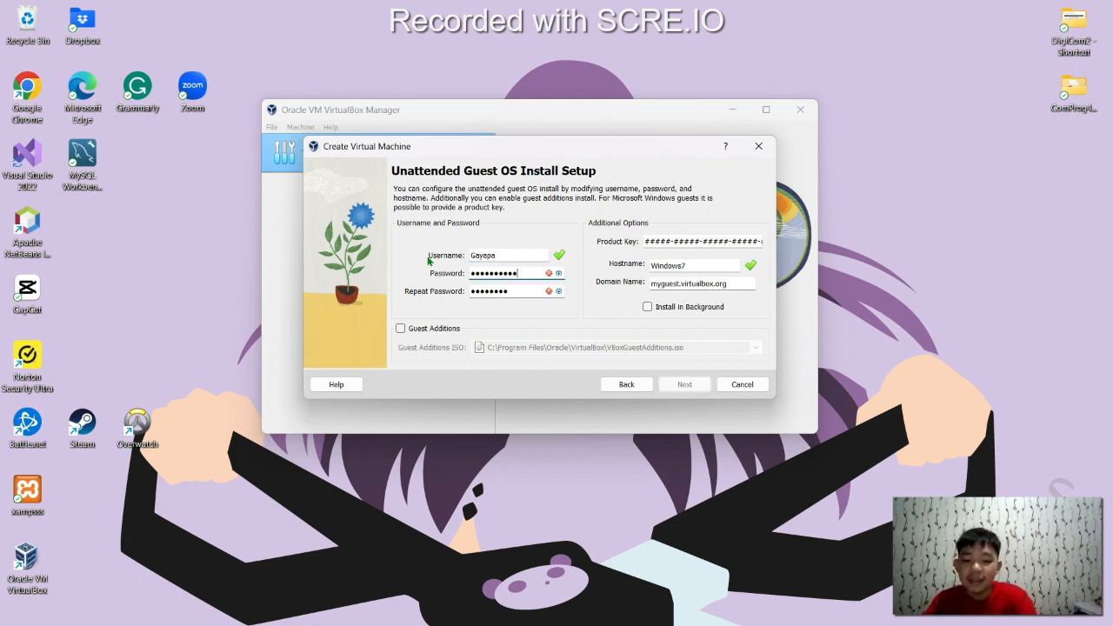
key("Tab")
type("1")
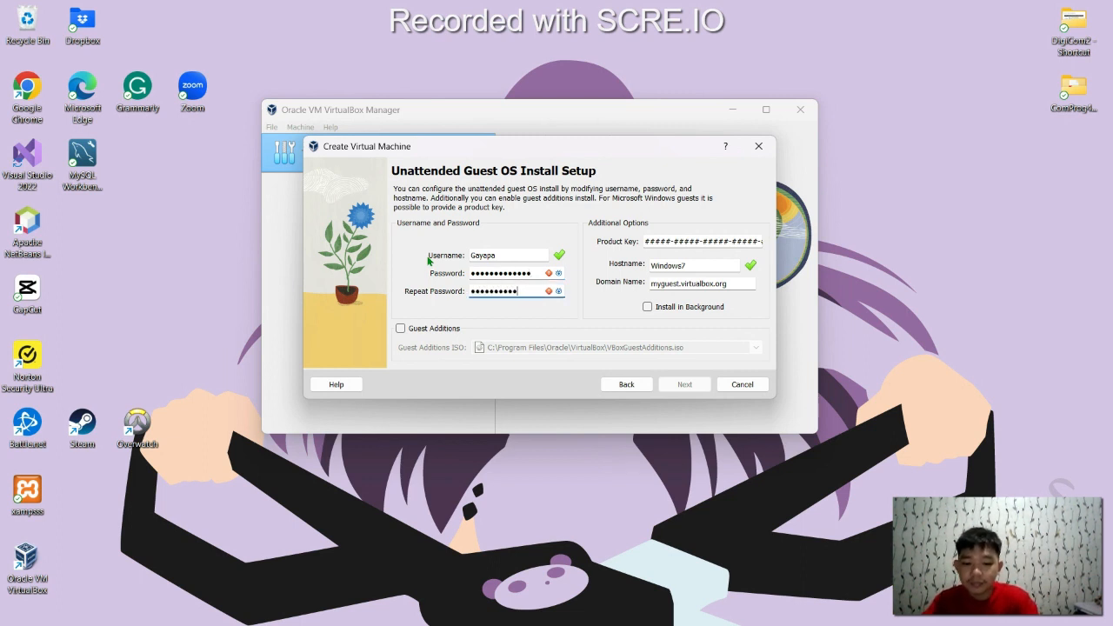
type("234567891011")
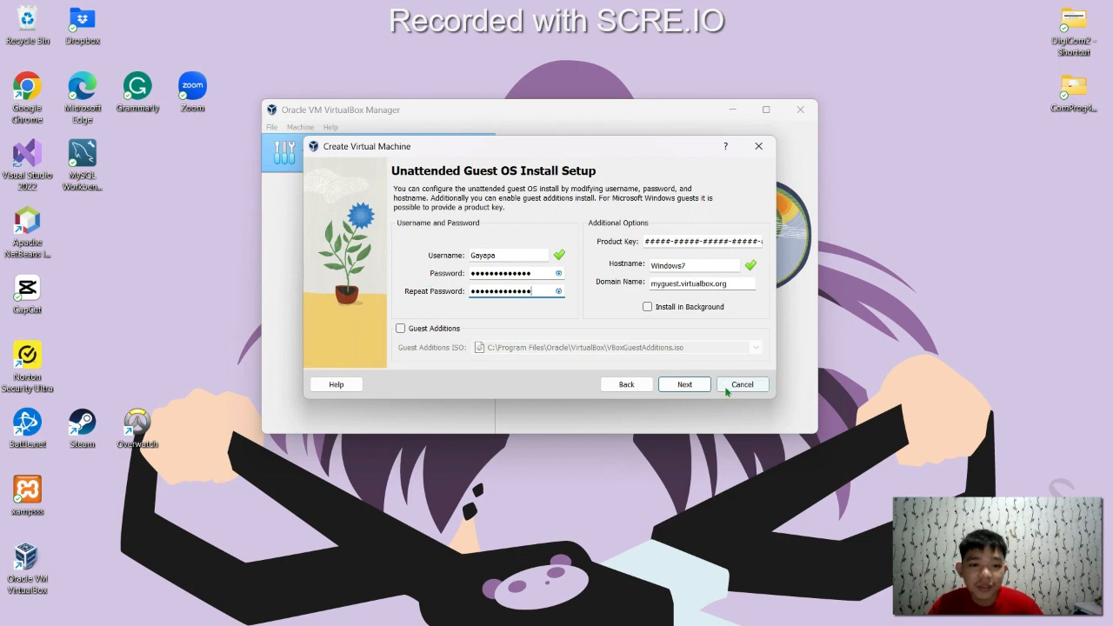
left_click(687, 385)
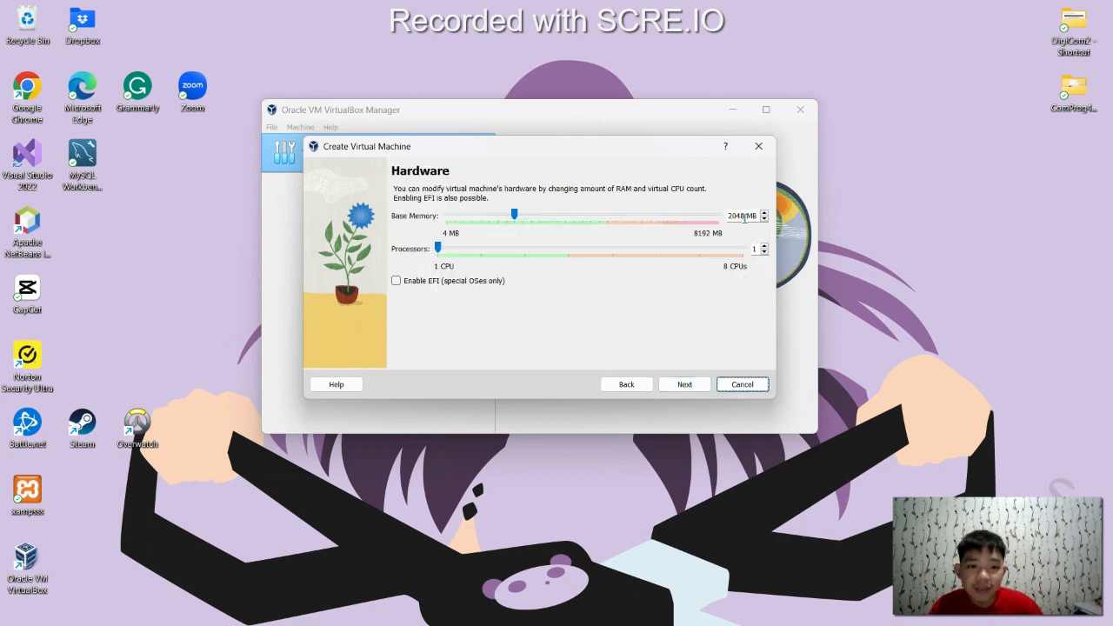
Set base memory to 4096 MB and the processor count to 2
double_click(744, 218)
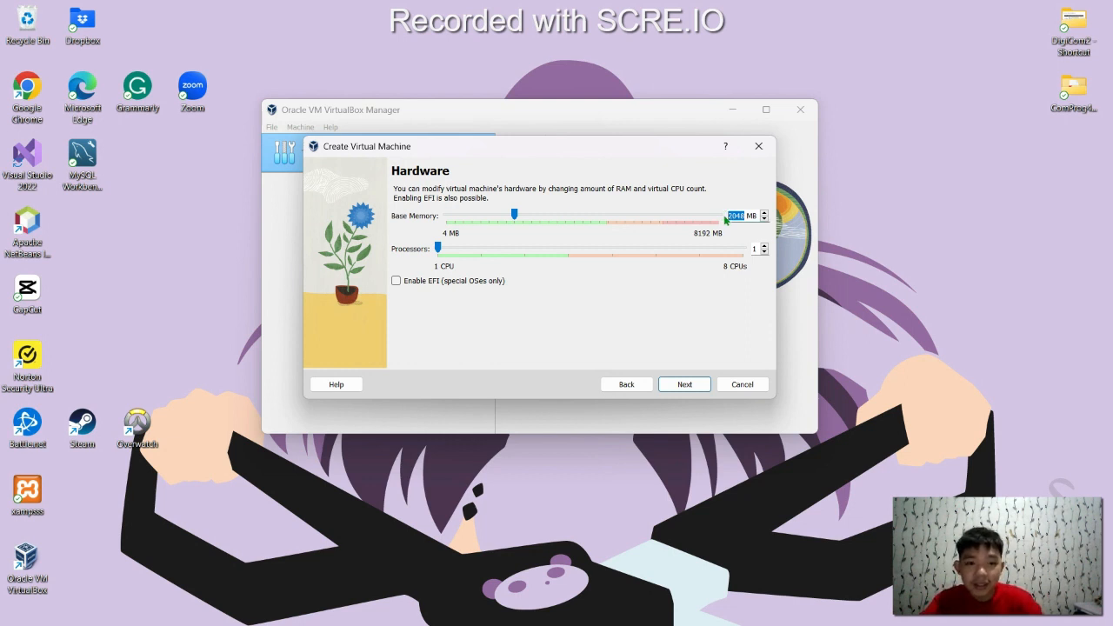
type("40")
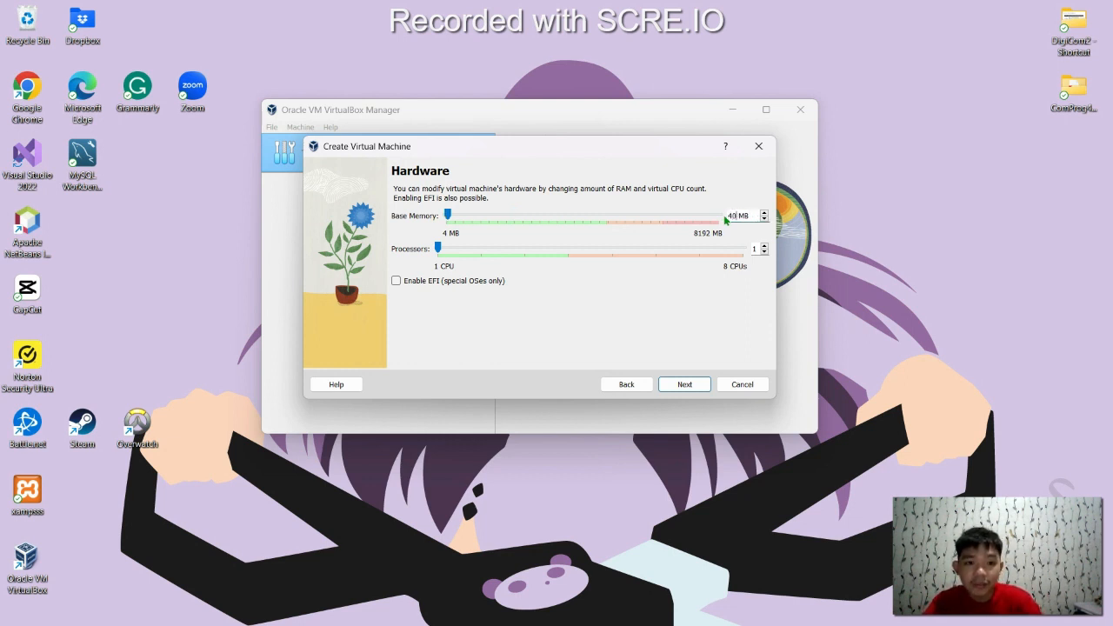
type("96")
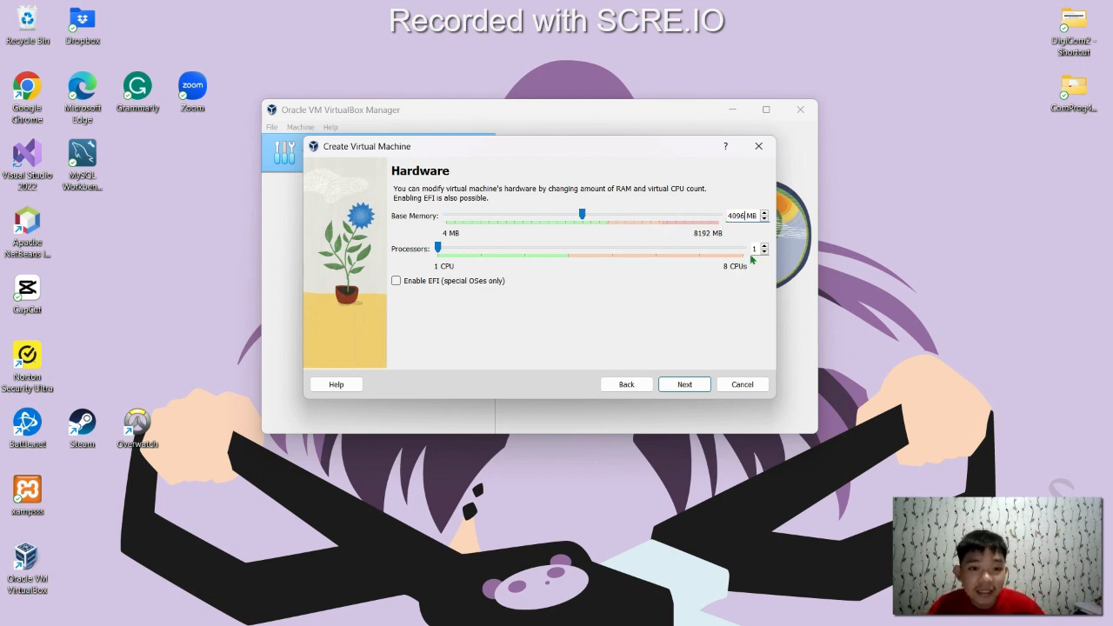
left_click(764, 247)
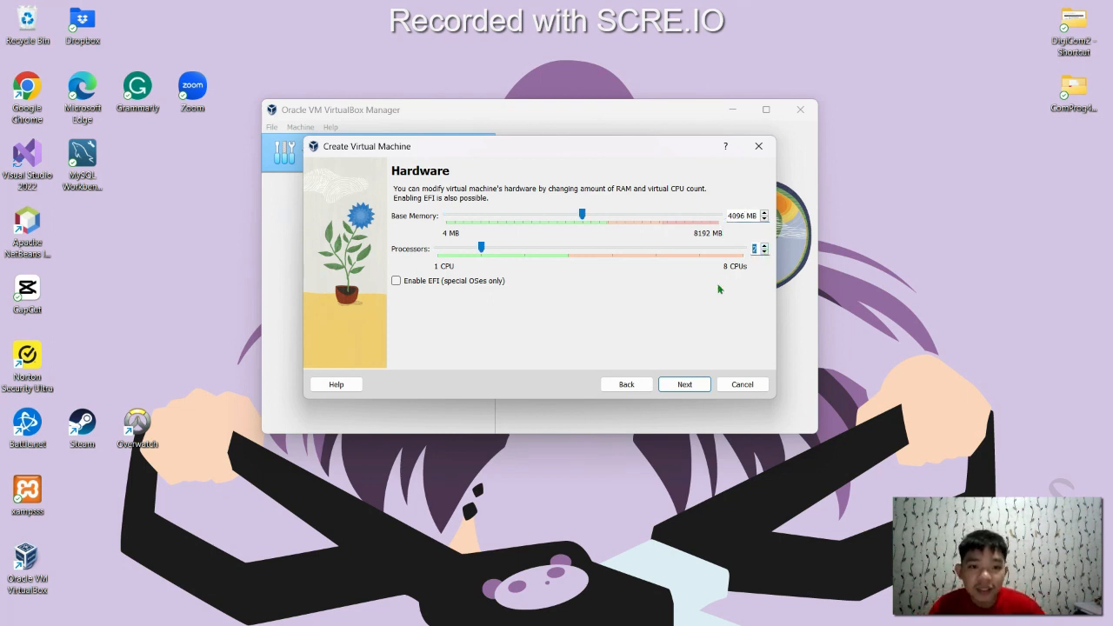
left_click(671, 385)
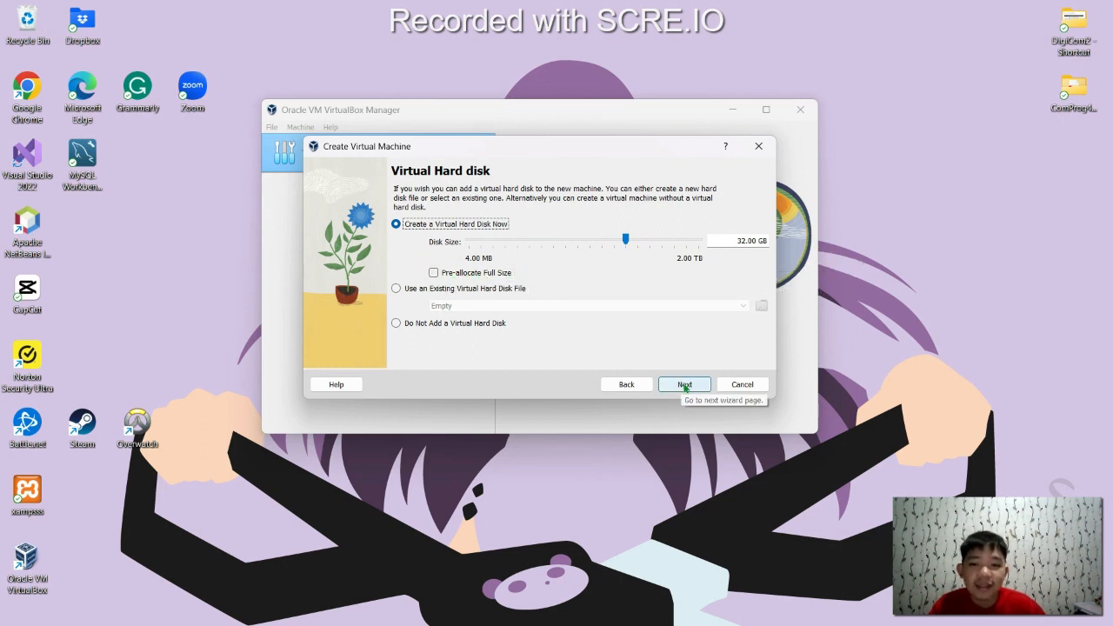
Accept the 32.00 GB virtual disk, review the summary, and finish so Windows 7 installs unattended
left_click(685, 385)
scroll(583, 271, "down", 3)
scroll(608, 277, "up", 3)
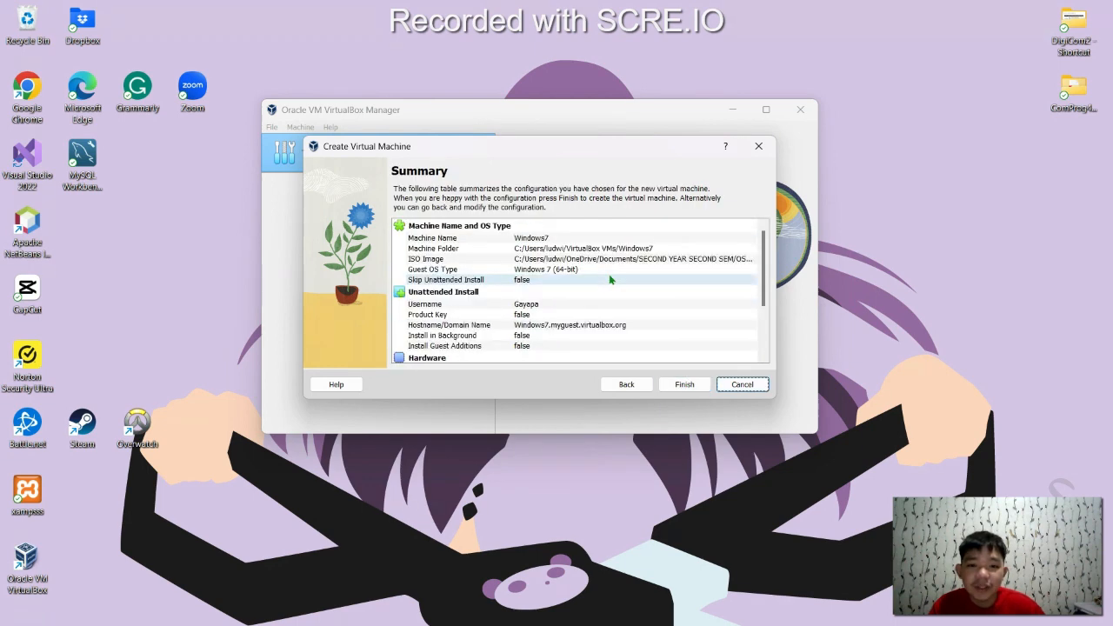
left_click(686, 385)
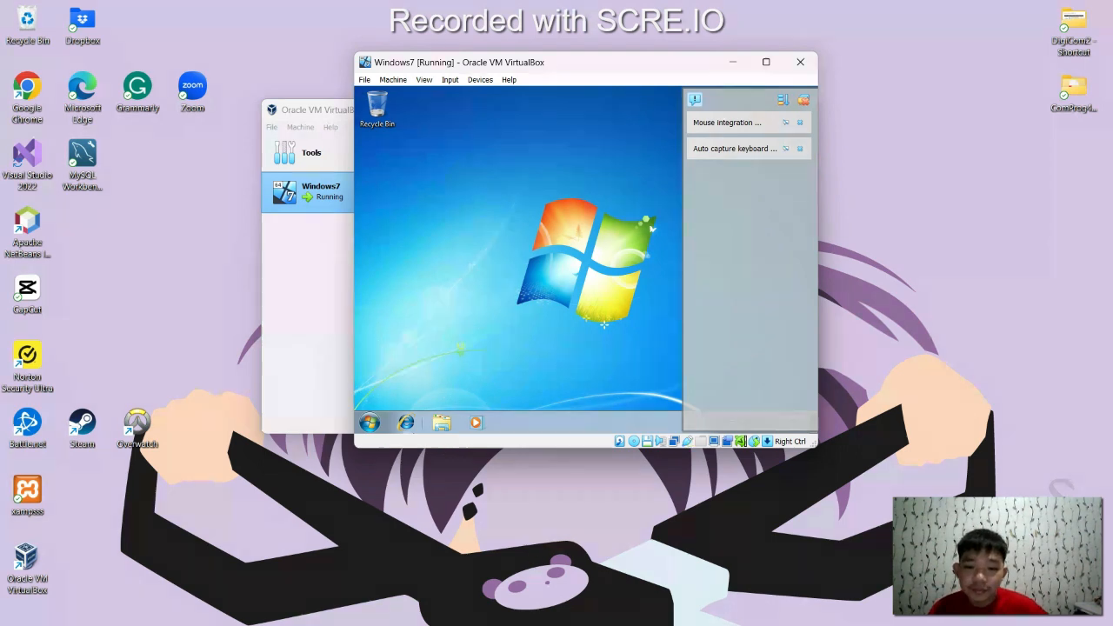
Shut down the Windows 7 guest from its Start menu
left_click(370, 425)
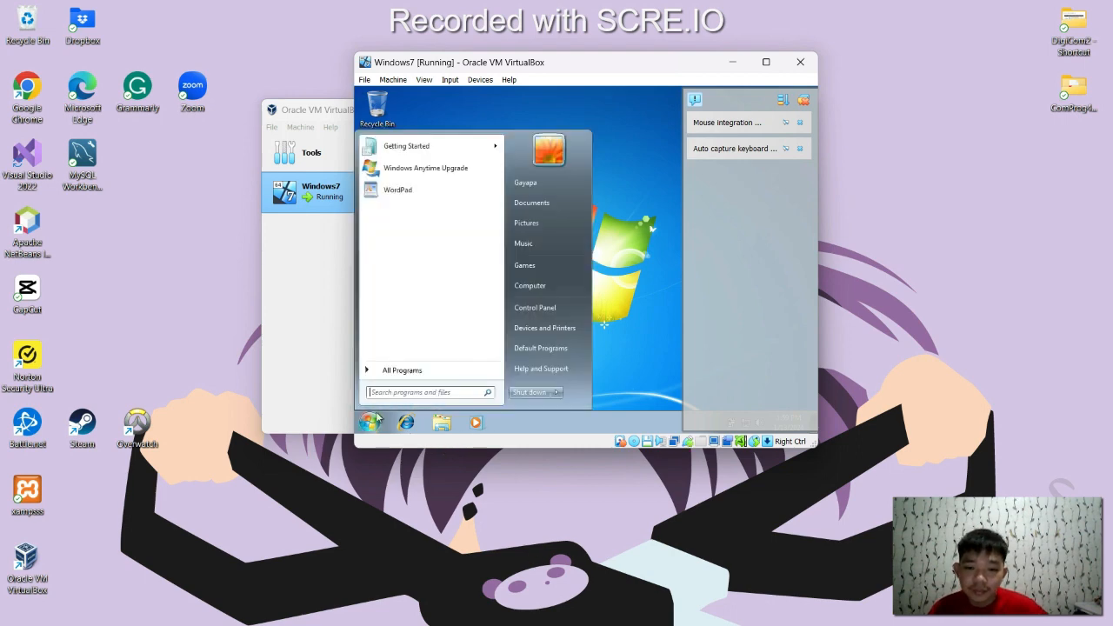
left_click(534, 390)
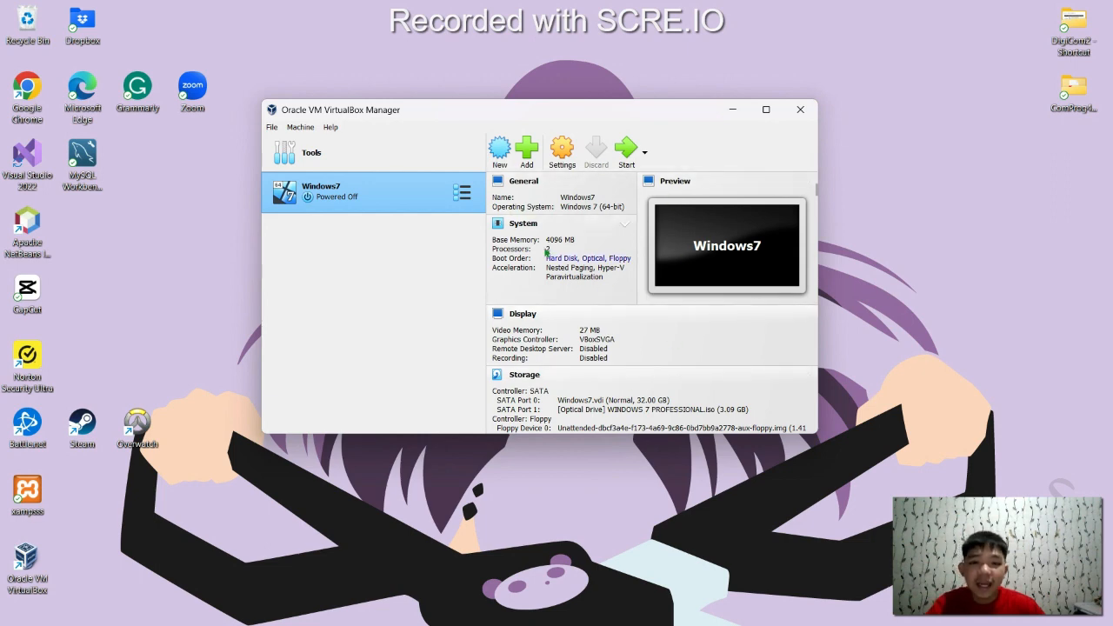
Start another new virtual machine and name it Windows8
left_click(501, 151)
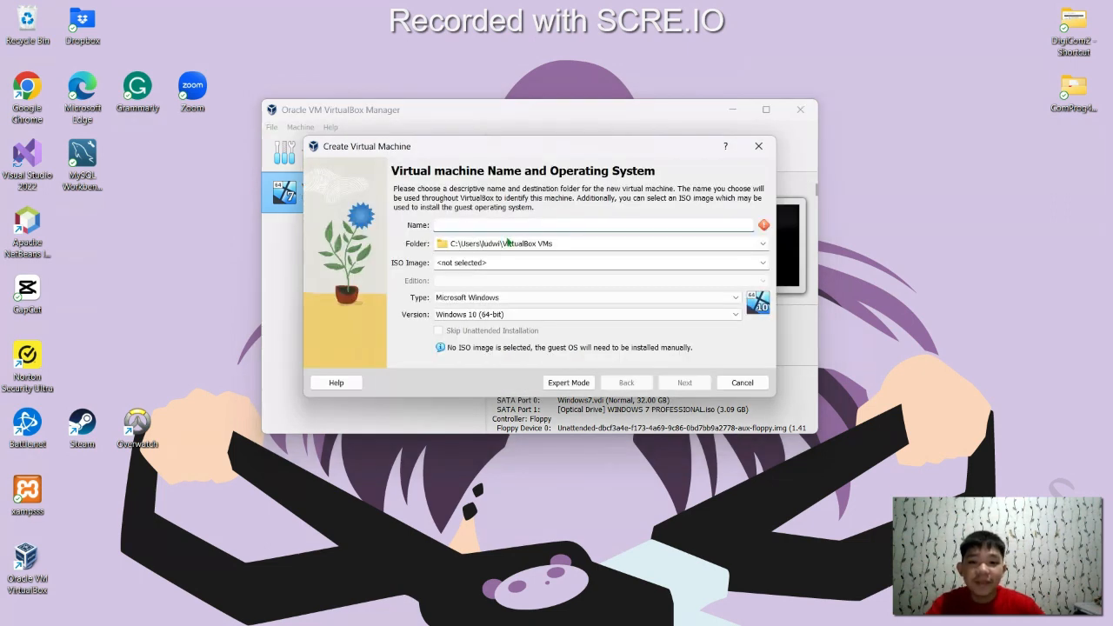
type("W")
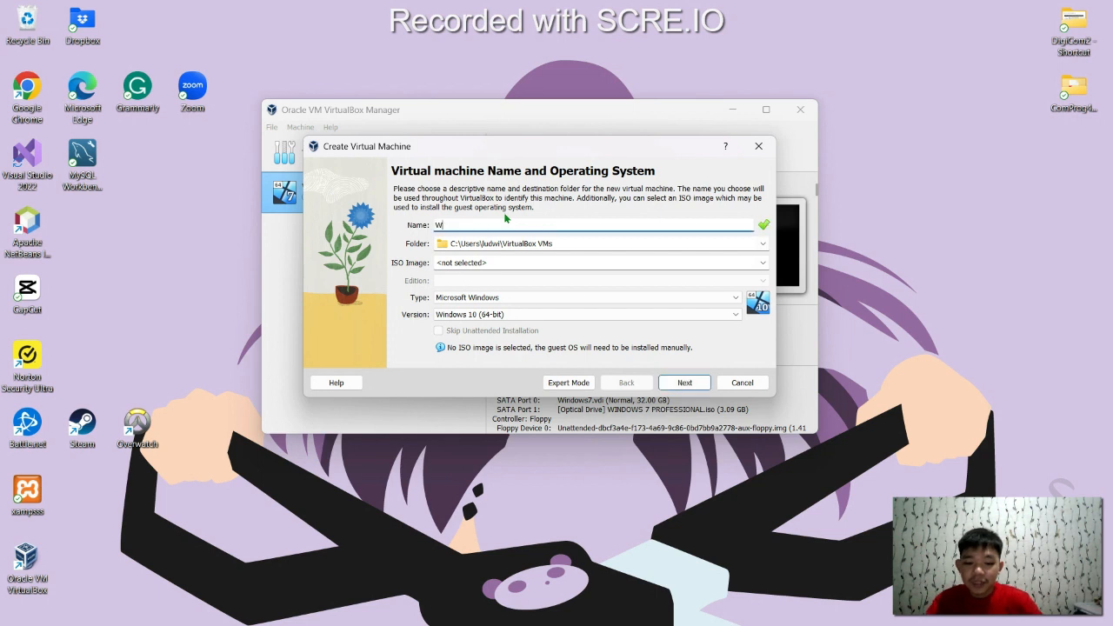
type("indows8")
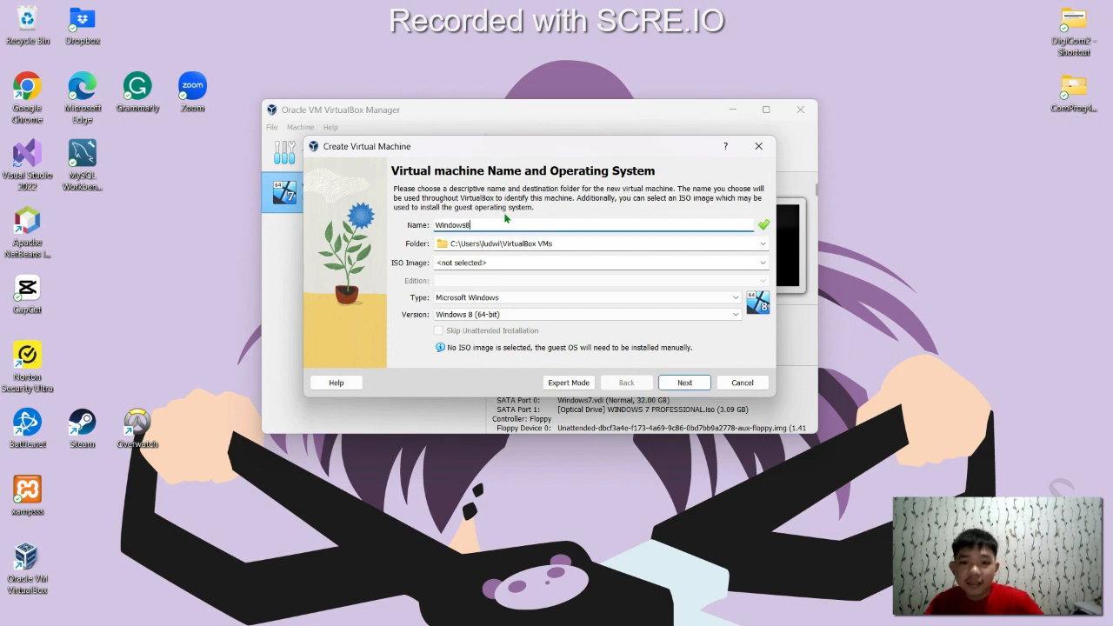
left_click(546, 243)
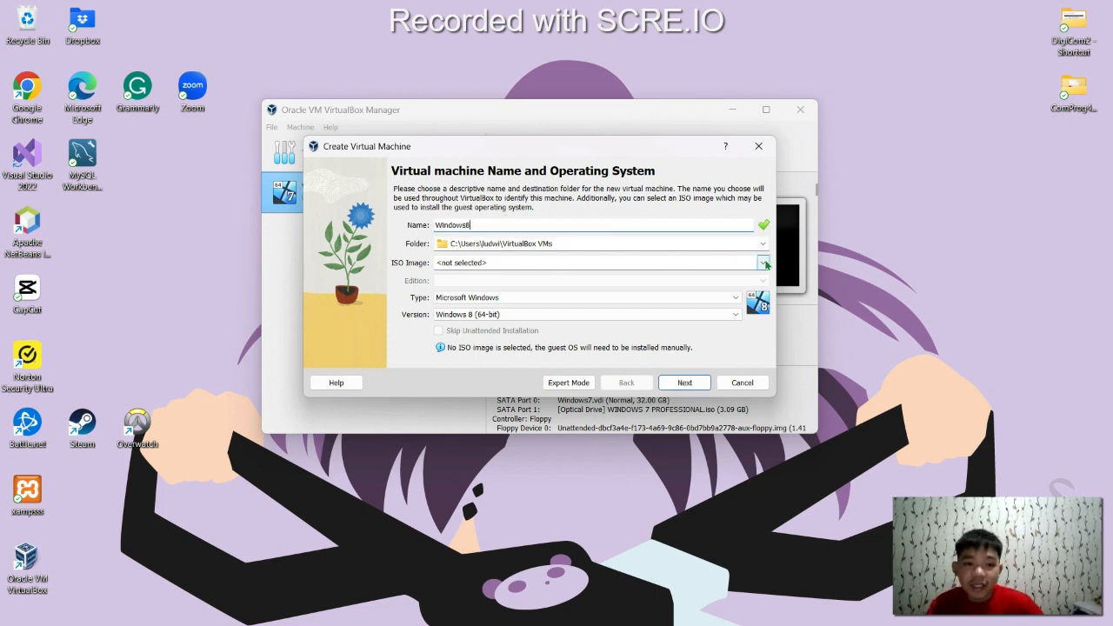
Attach the Windows Server 2008 R2 ISO as the installation image and continue
left_click(763, 262)
left_click(477, 283)
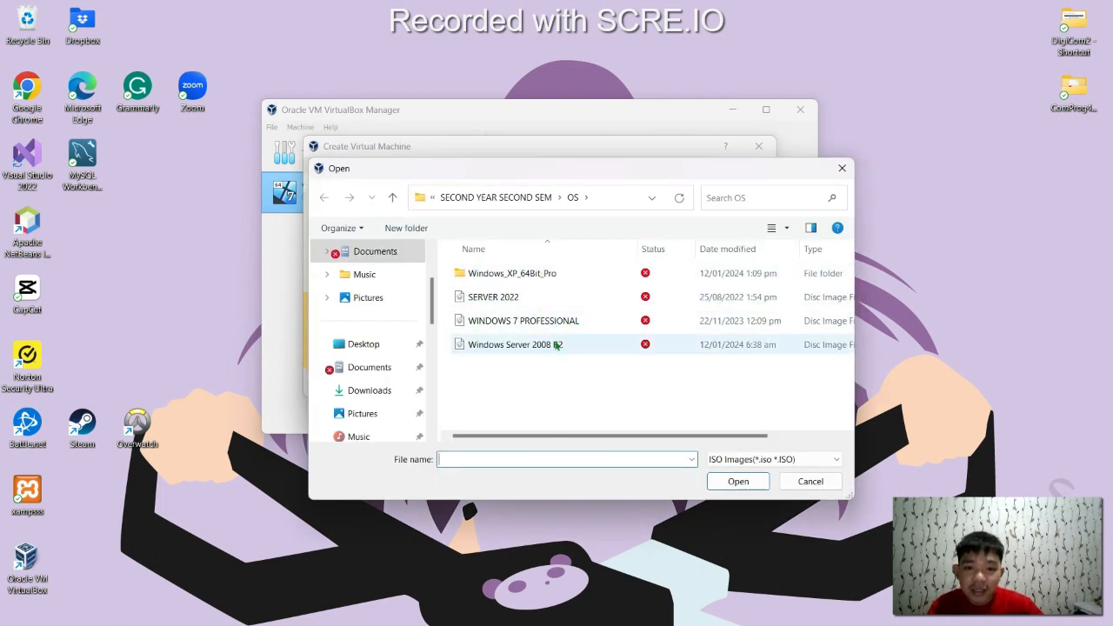
left_click(556, 344)
left_click(741, 484)
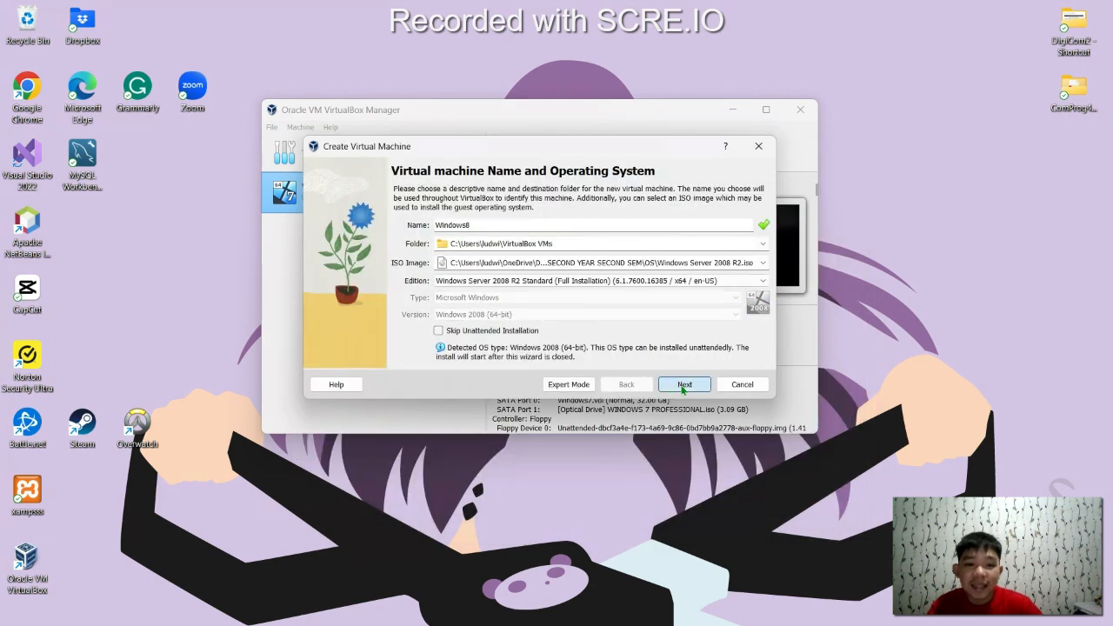
left_click(684, 386)
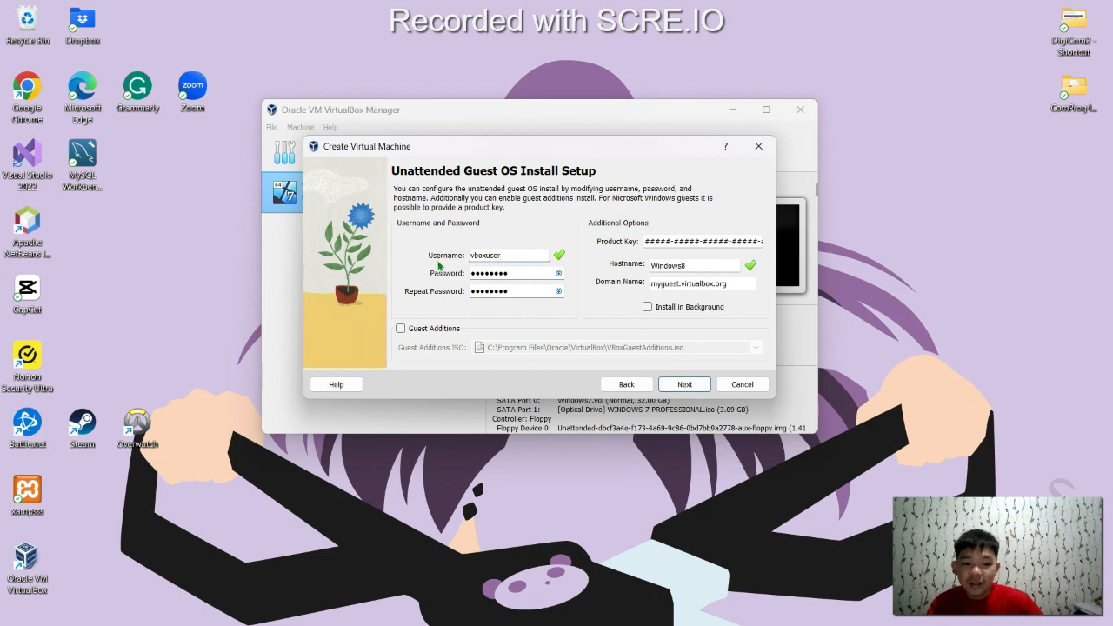
Replace the default username with a custom one and enter the new password in both password fields
key("ctrl+a")
type("Gaya")
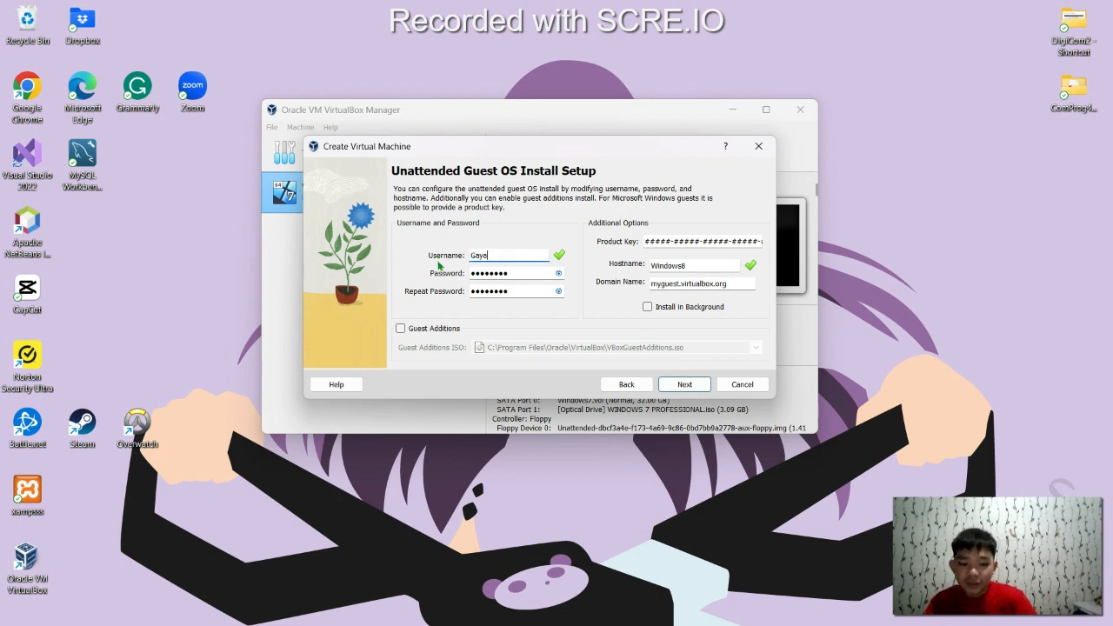
key("Tab")
type("12")
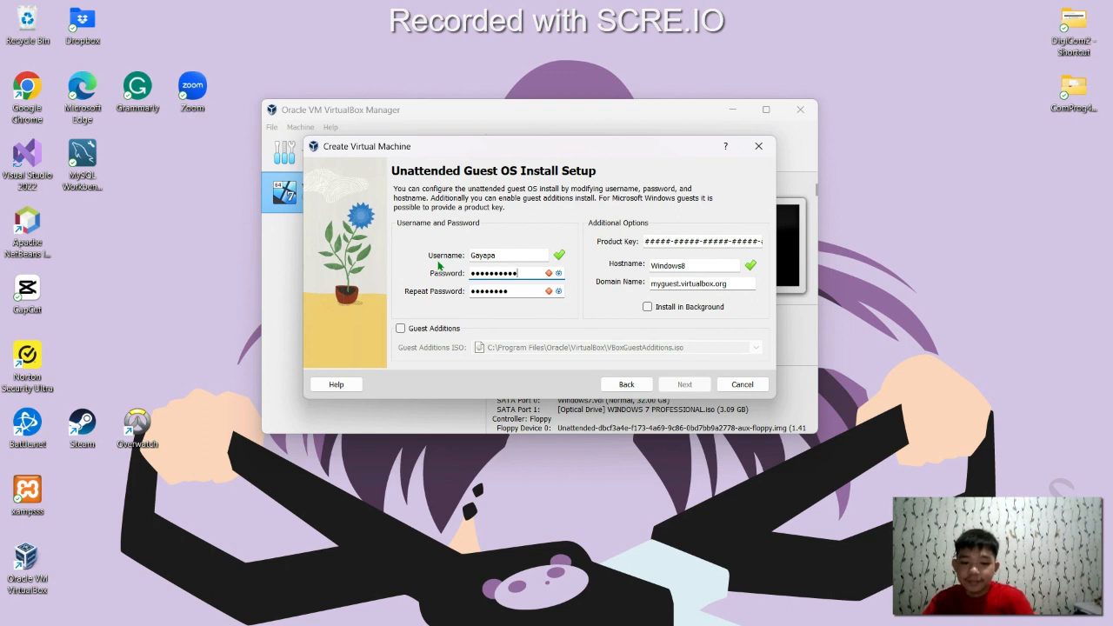
key("Tab")
type("1")
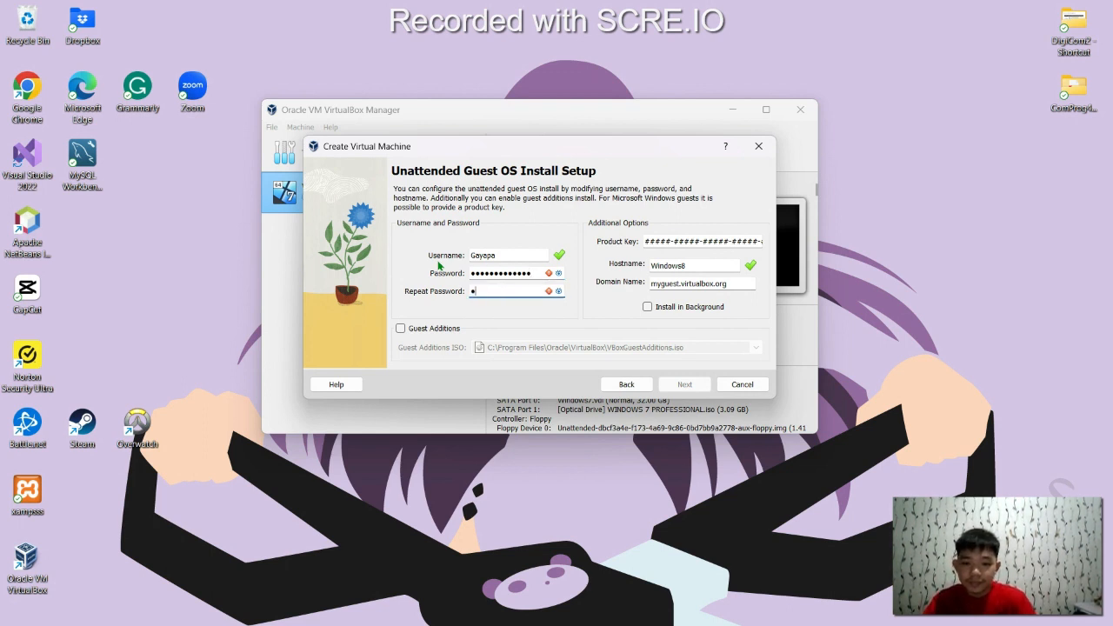
type("•••••••••")
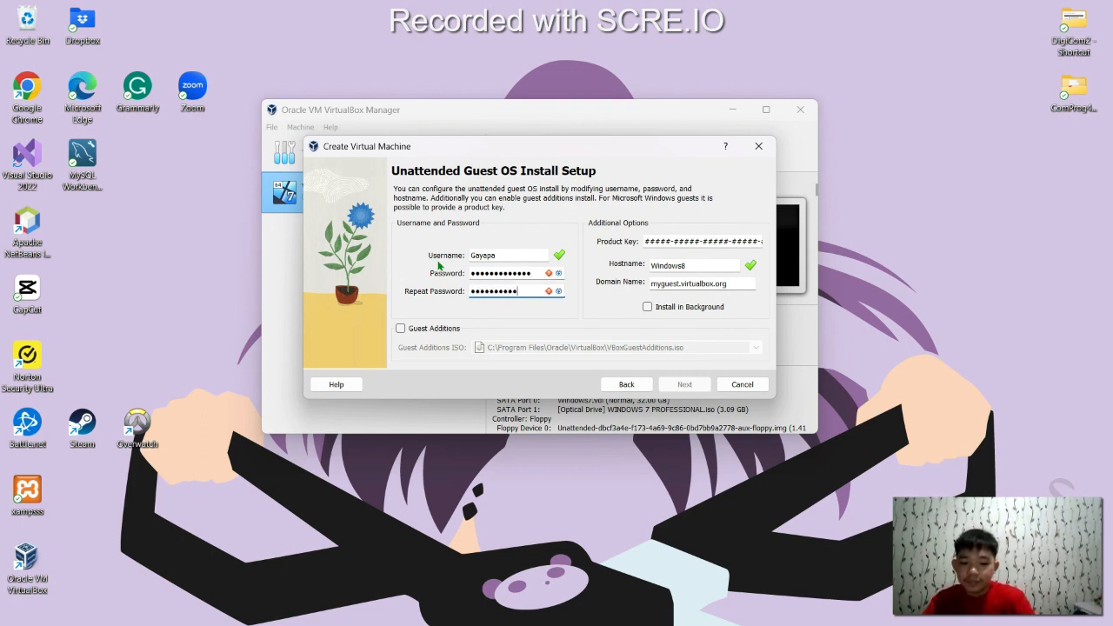
type("•")
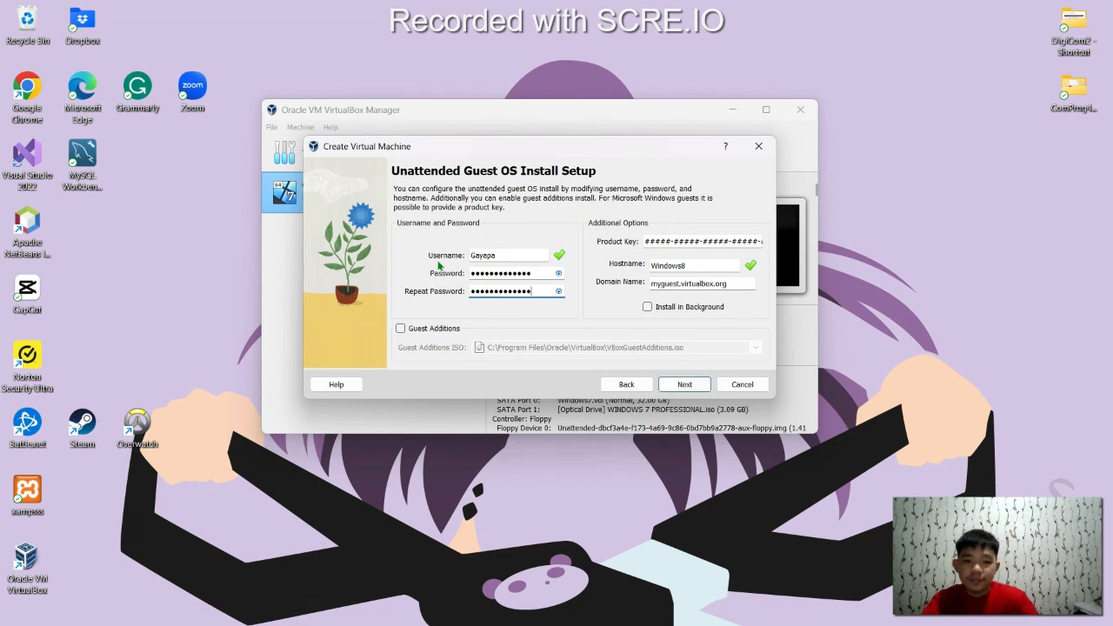
left_click(685, 385)
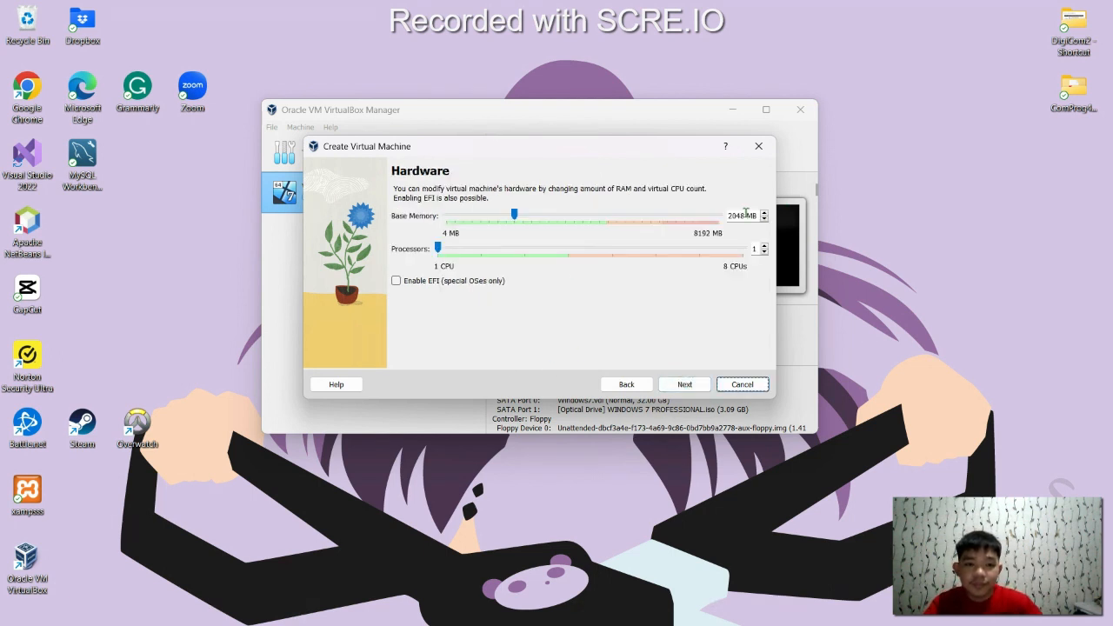
Give Windows8 4096 MB base memory and 2 processors, keep the disk defaults, and create it
double_click(741, 216)
type("40")
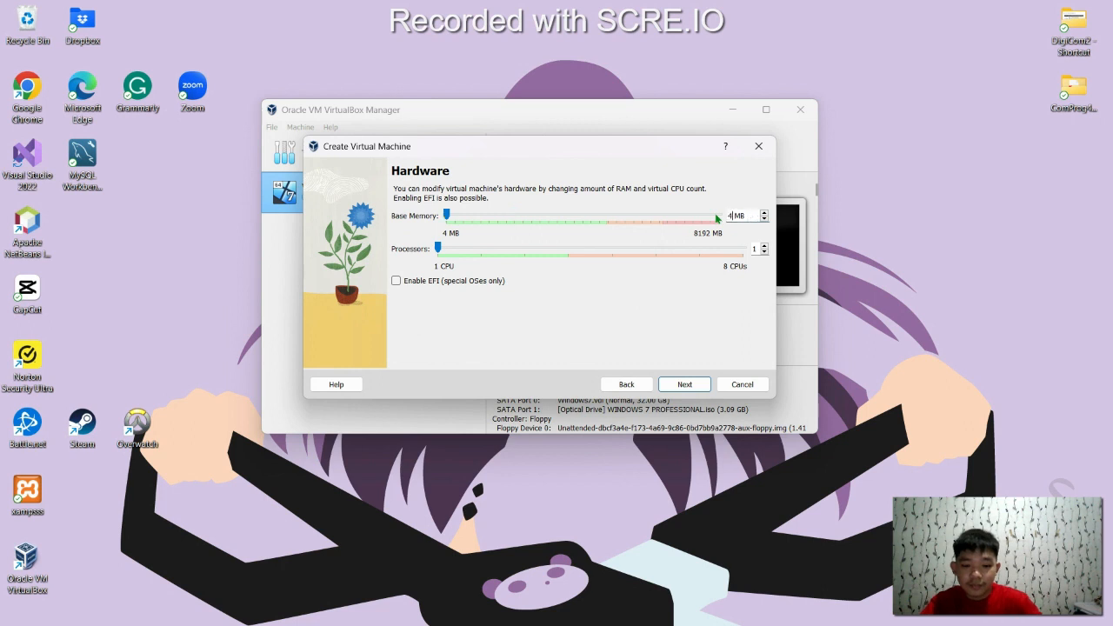
type("96")
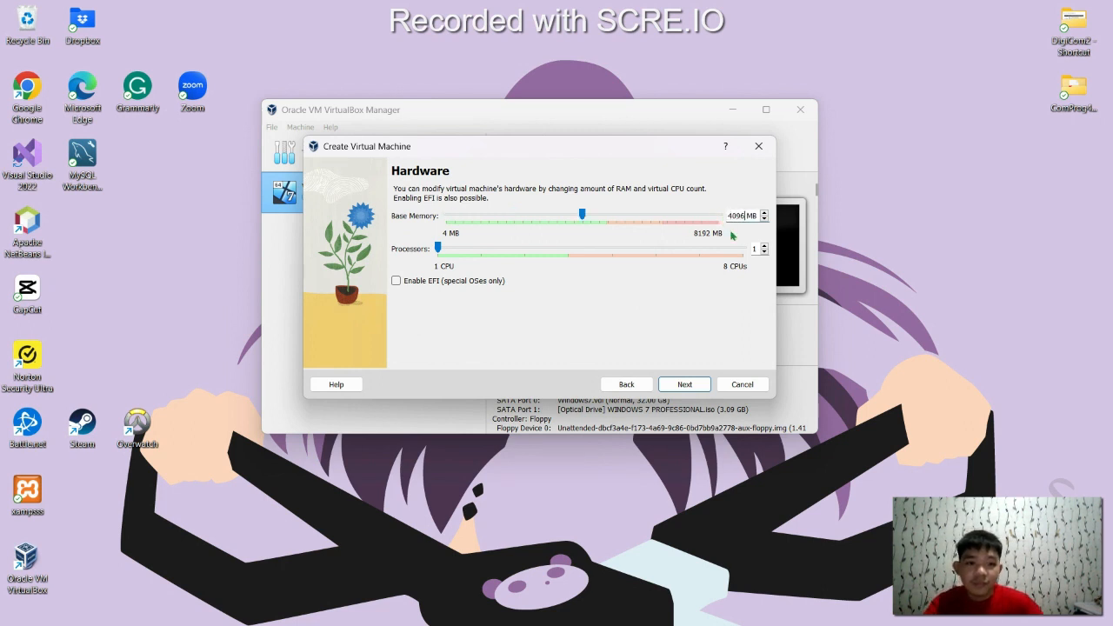
left_click(764, 247)
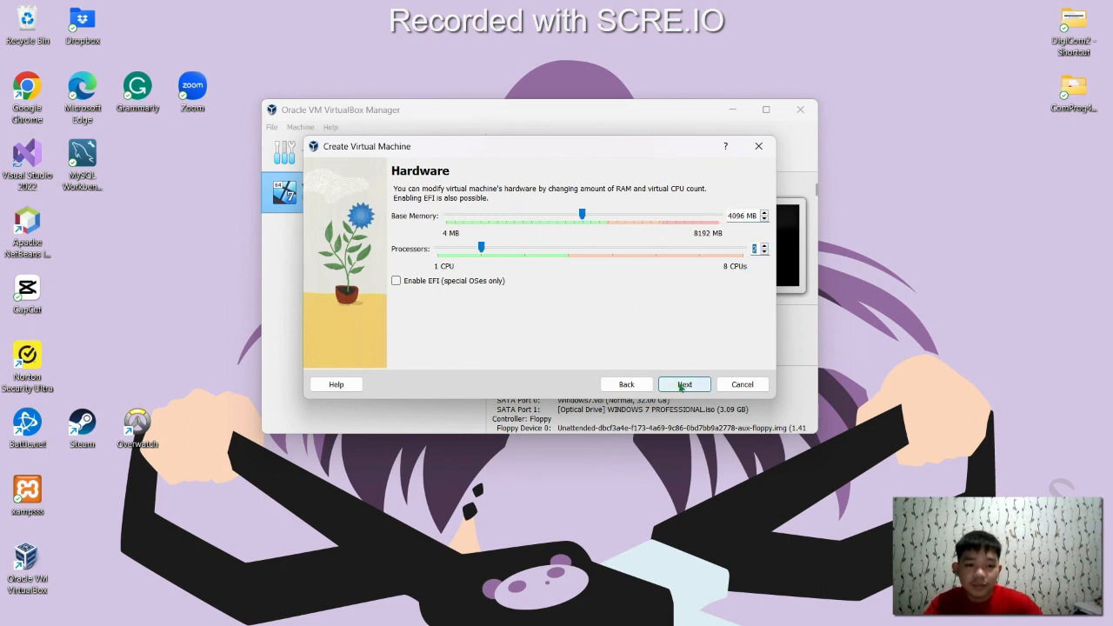
left_click(682, 387)
left_click(687, 385)
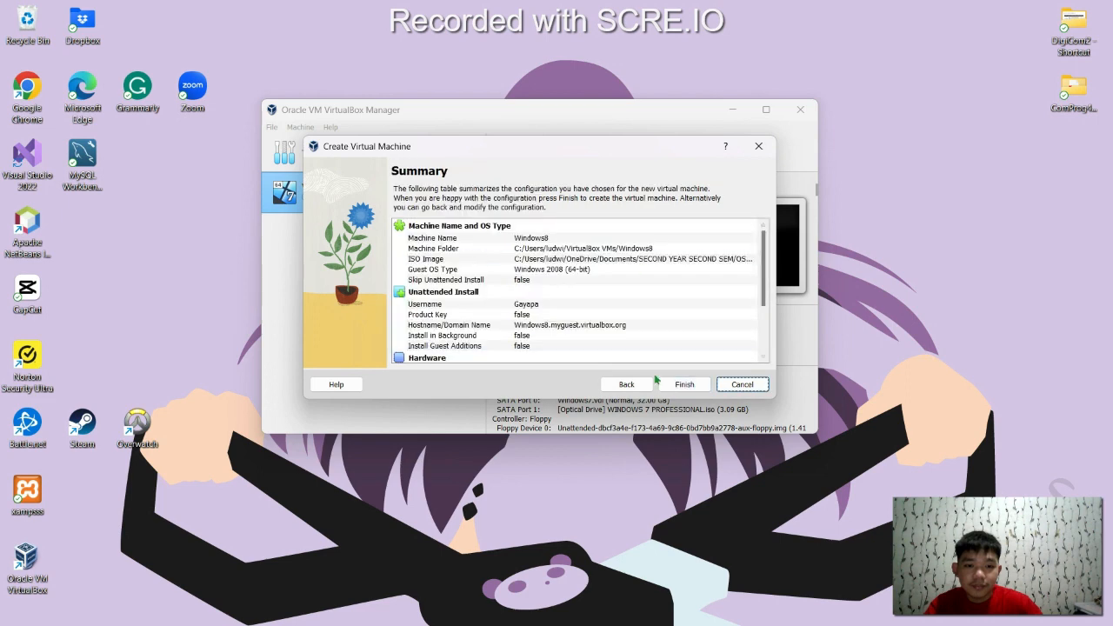
left_click(684, 385)
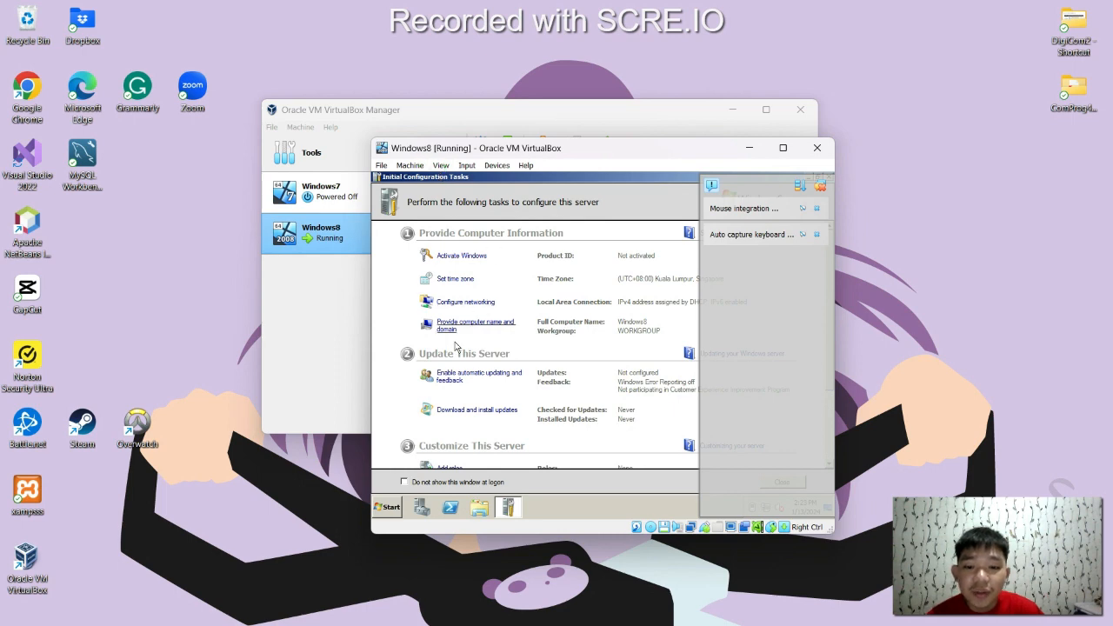
Close Initial Configuration Tasks in the maximized Server 2008 guest, log off, and minimize the VM window
left_click(783, 148)
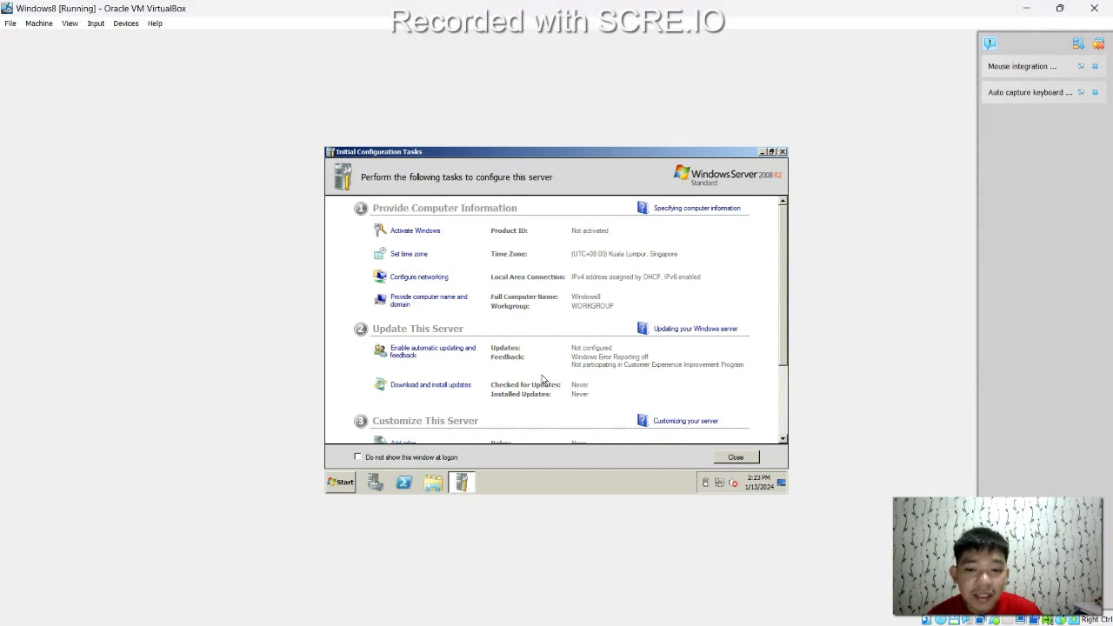
left_click(738, 458)
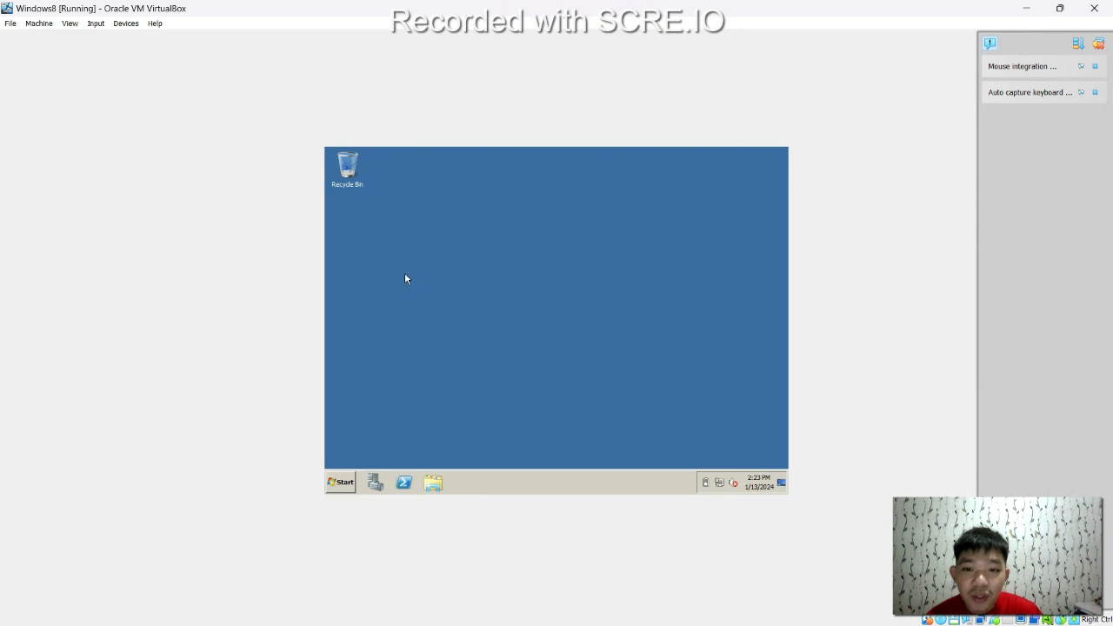
left_click(337, 489)
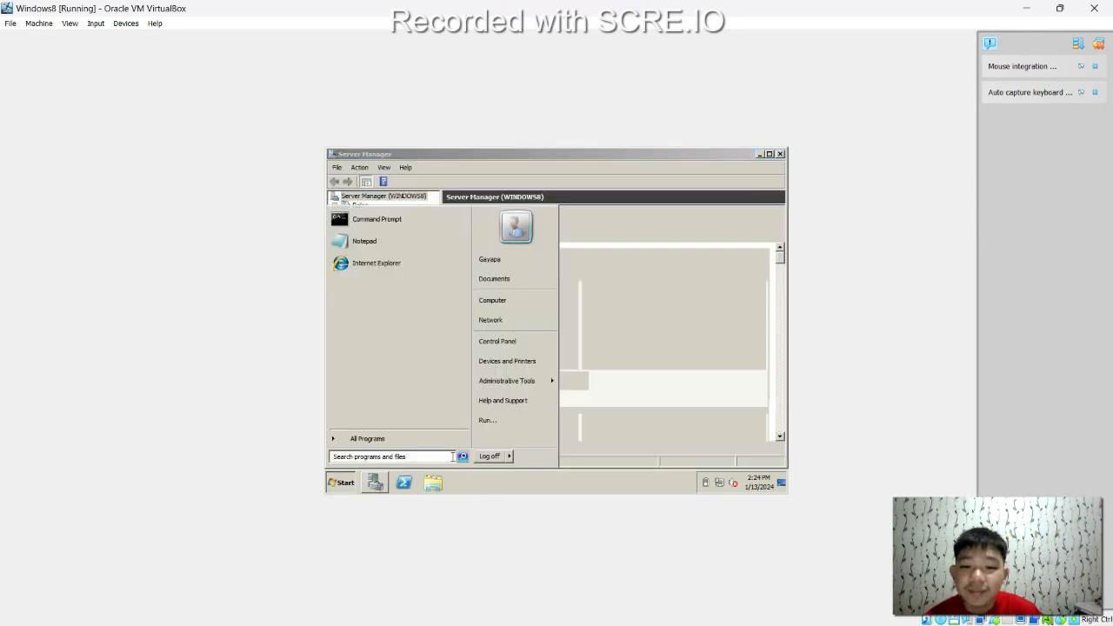
left_click(495, 456)
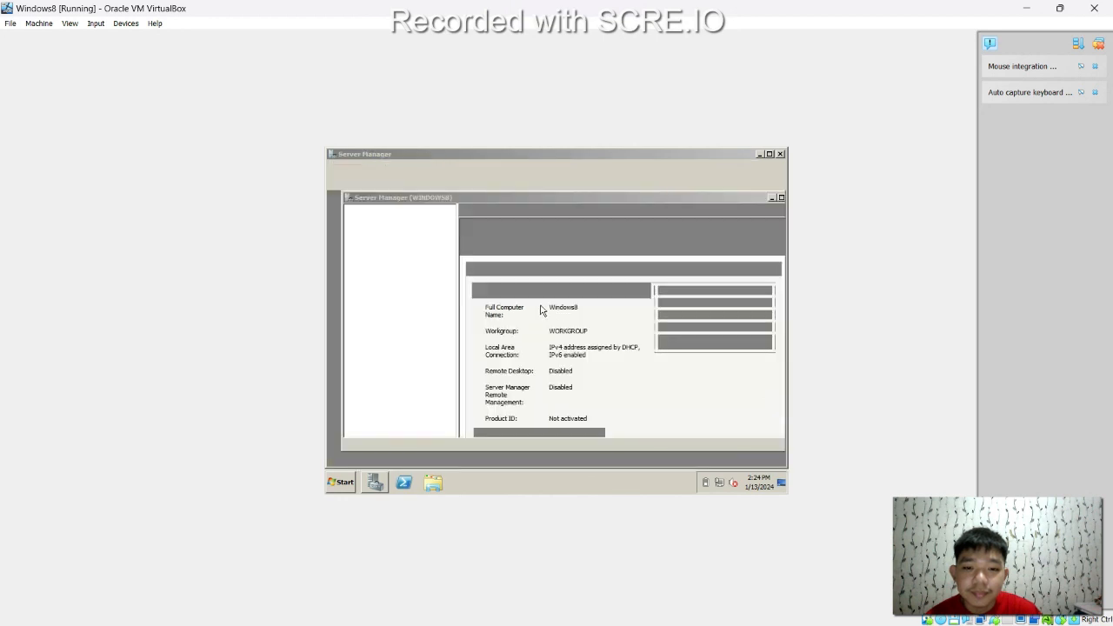
left_click(374, 485)
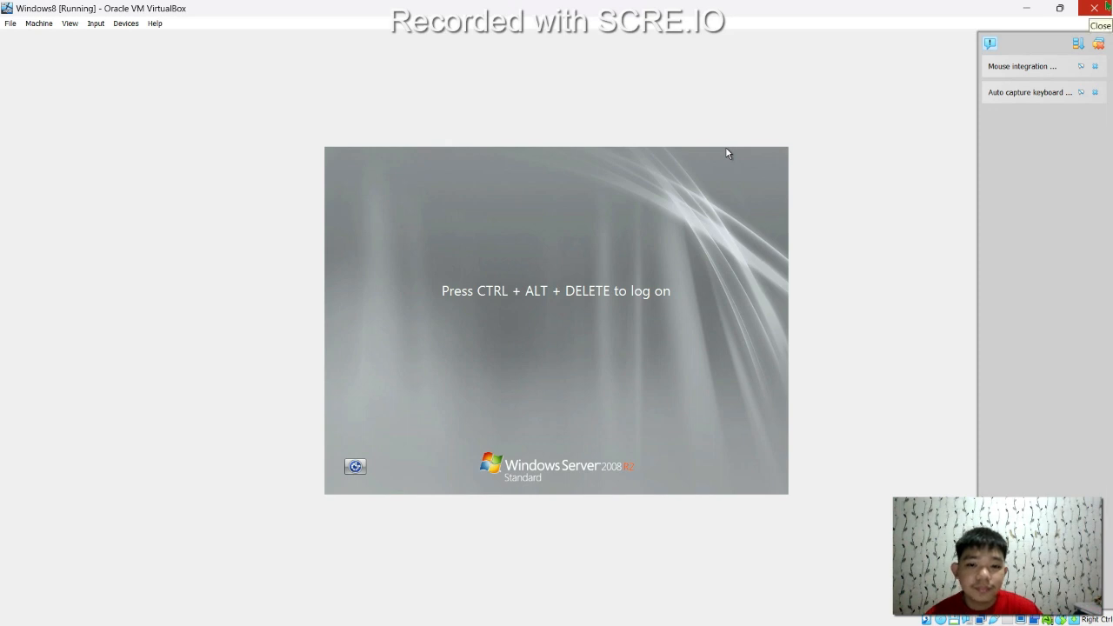
left_click(1027, 9)
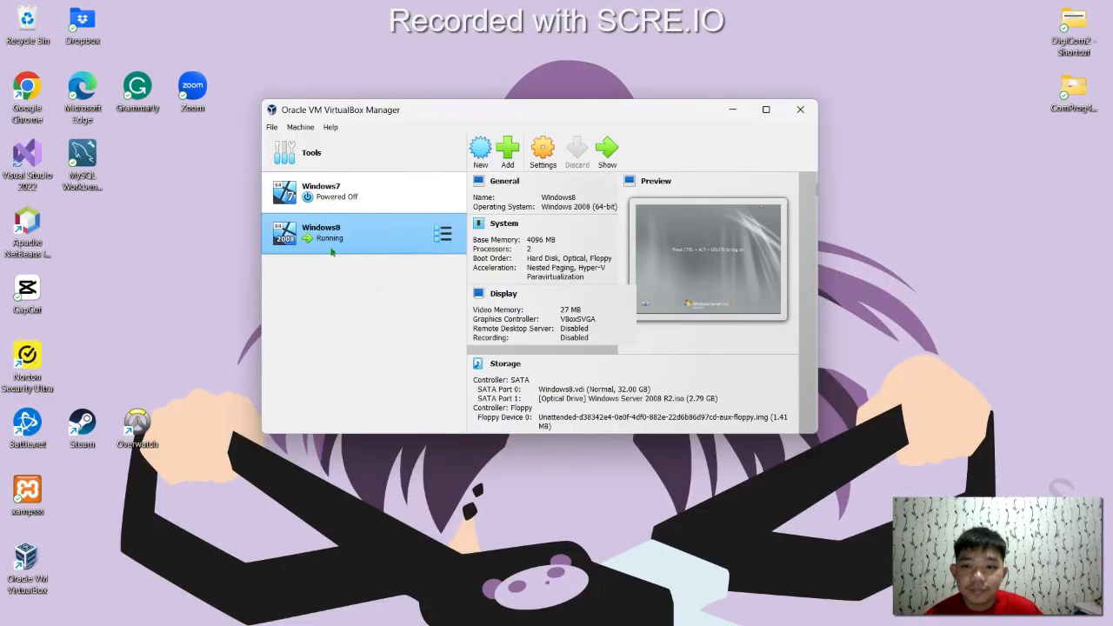
Power off the Windows8 machine with Stop > Power Off and confirm
right_click(386, 231)
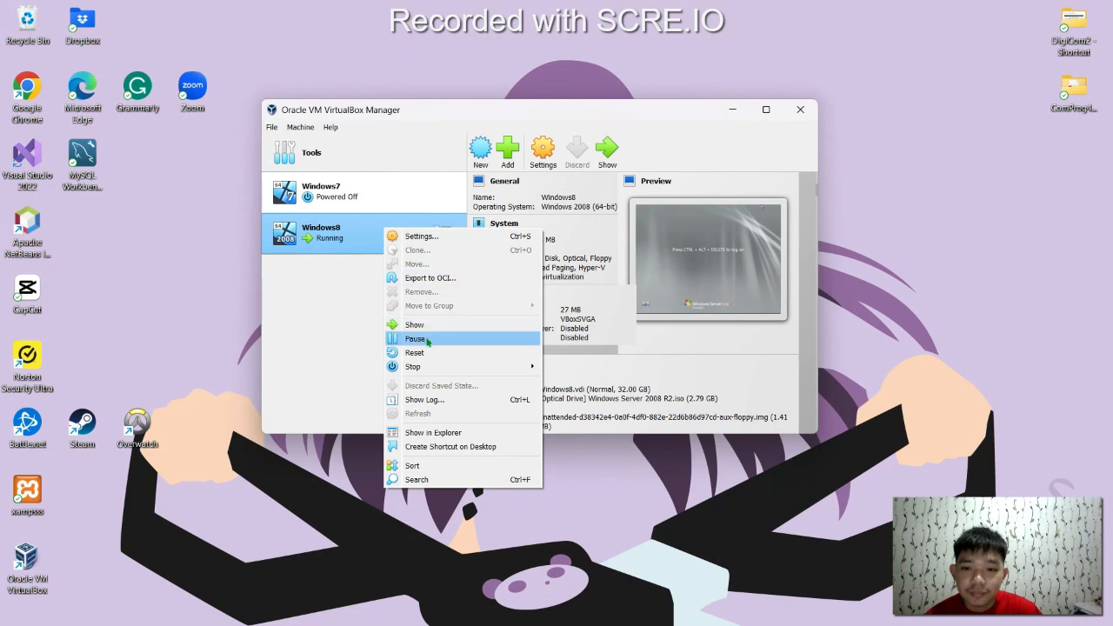
mouse_move(425, 368)
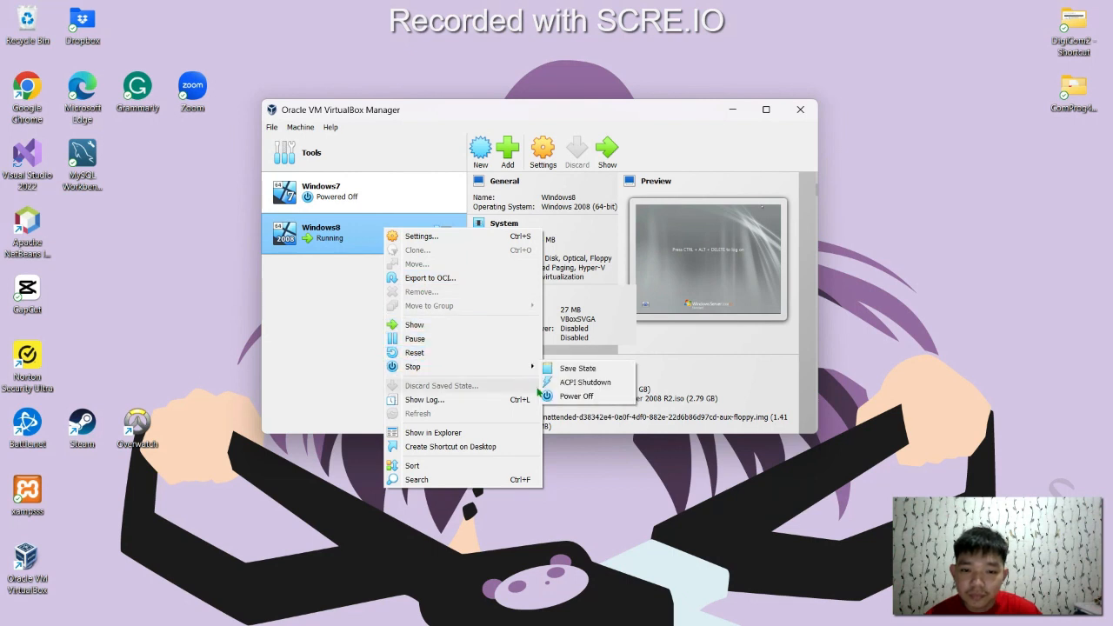
left_click(574, 396)
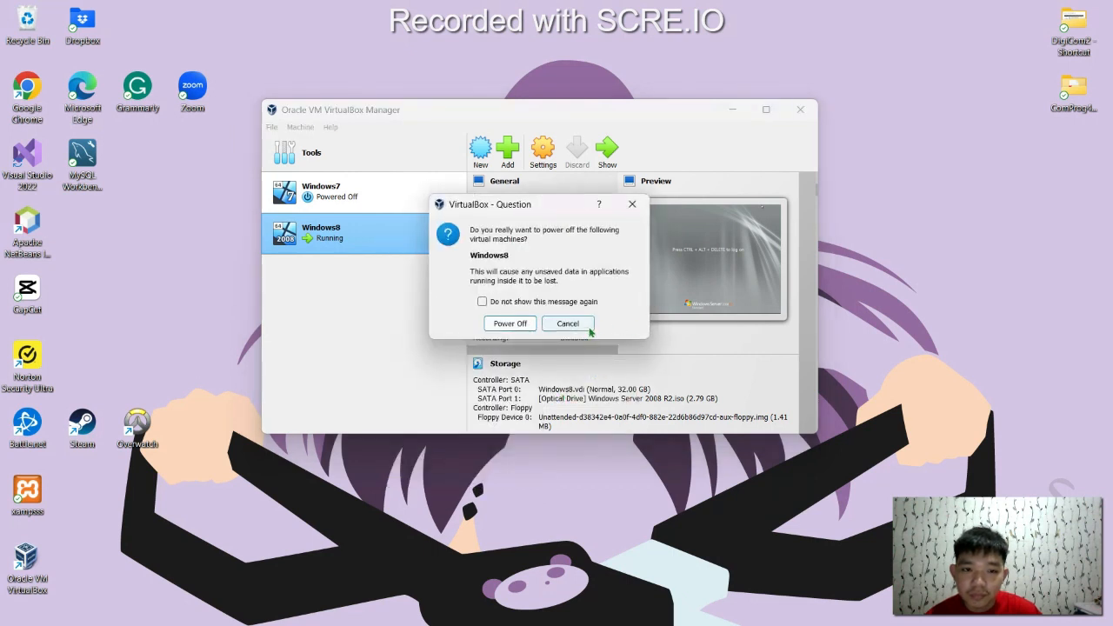
left_click(509, 323)
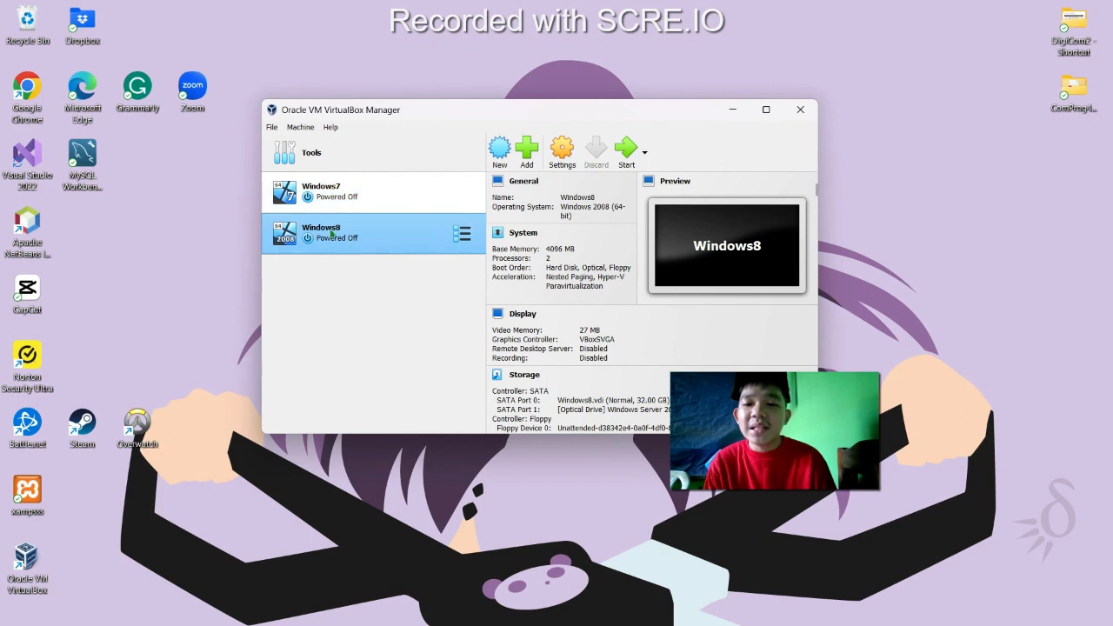
Create a new machine named WindowsXP using the Windows XP Professional 64-bit ISO
left_click(500, 155)
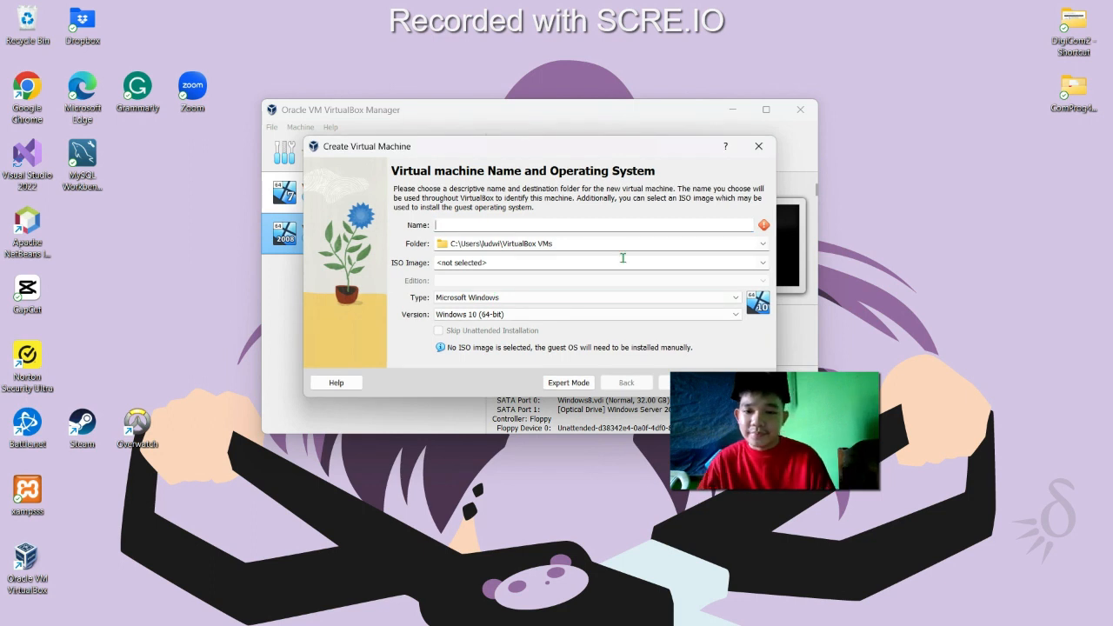
type("WindowsX")
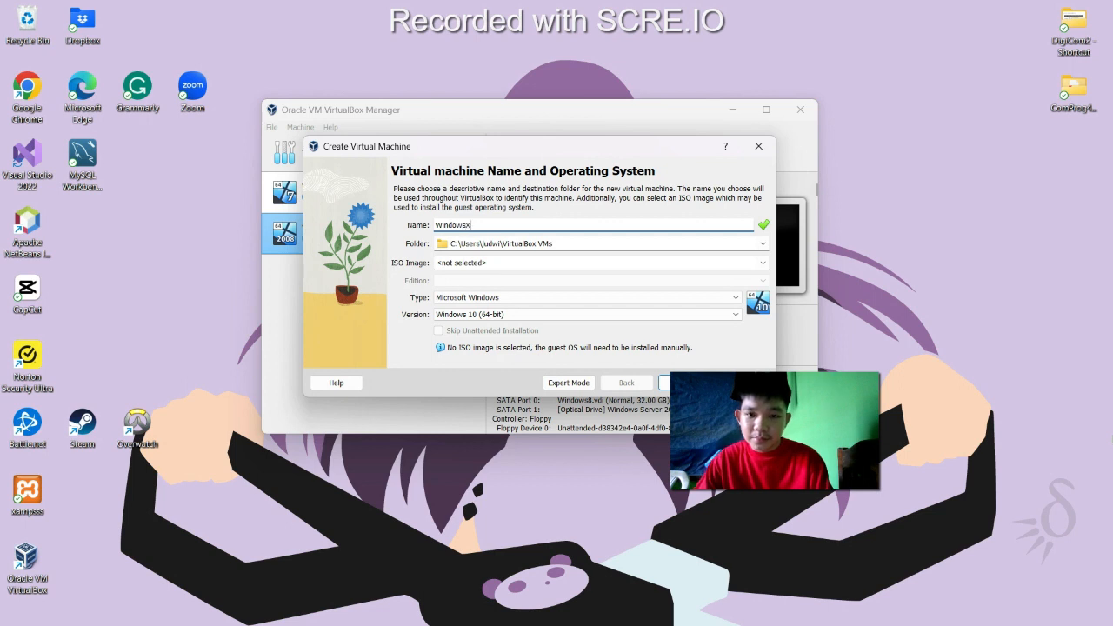
type("P")
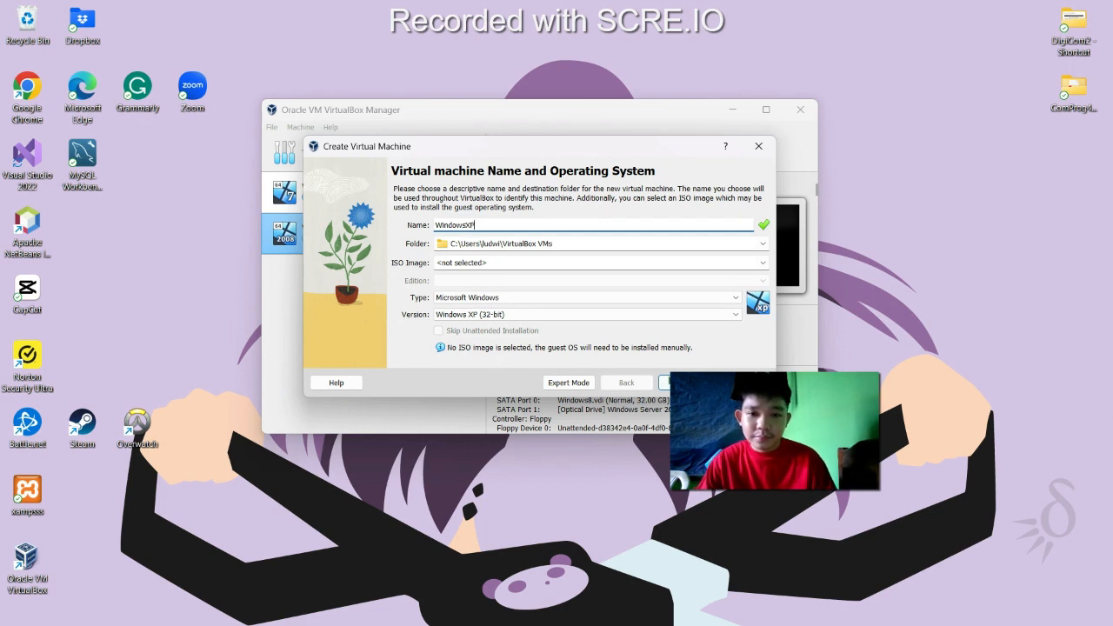
left_click(763, 263)
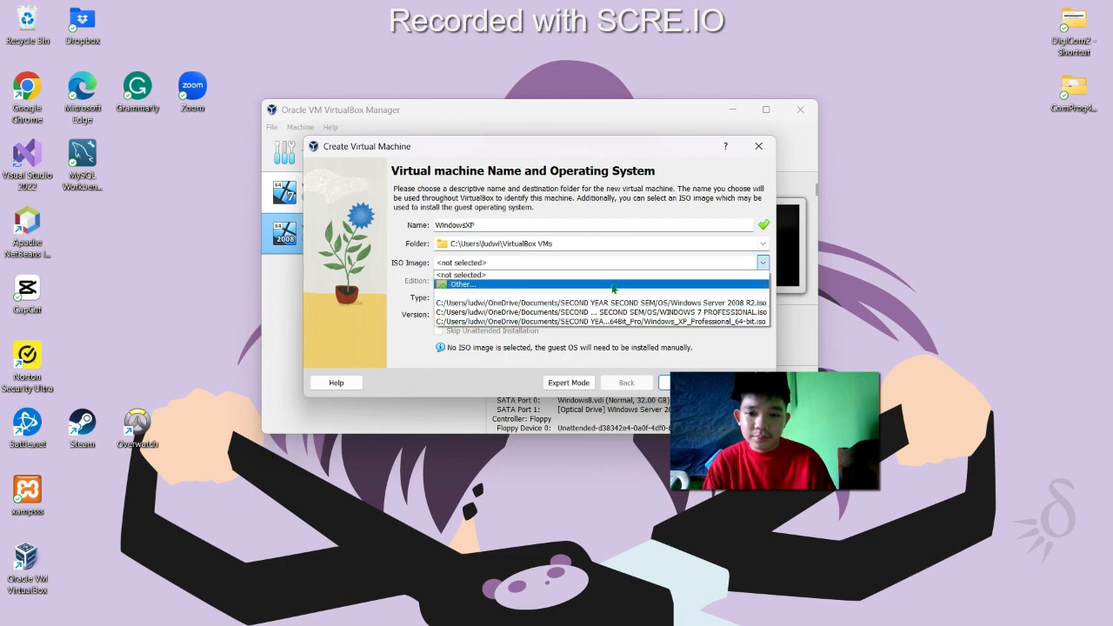
left_click(614, 285)
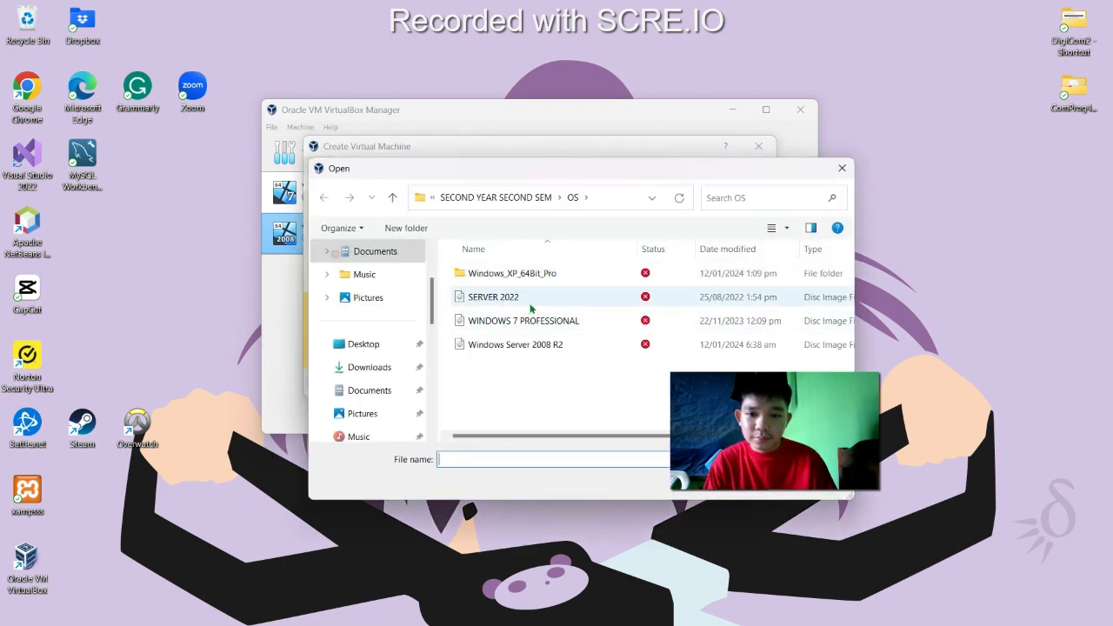
double_click(555, 275)
left_click(581, 281)
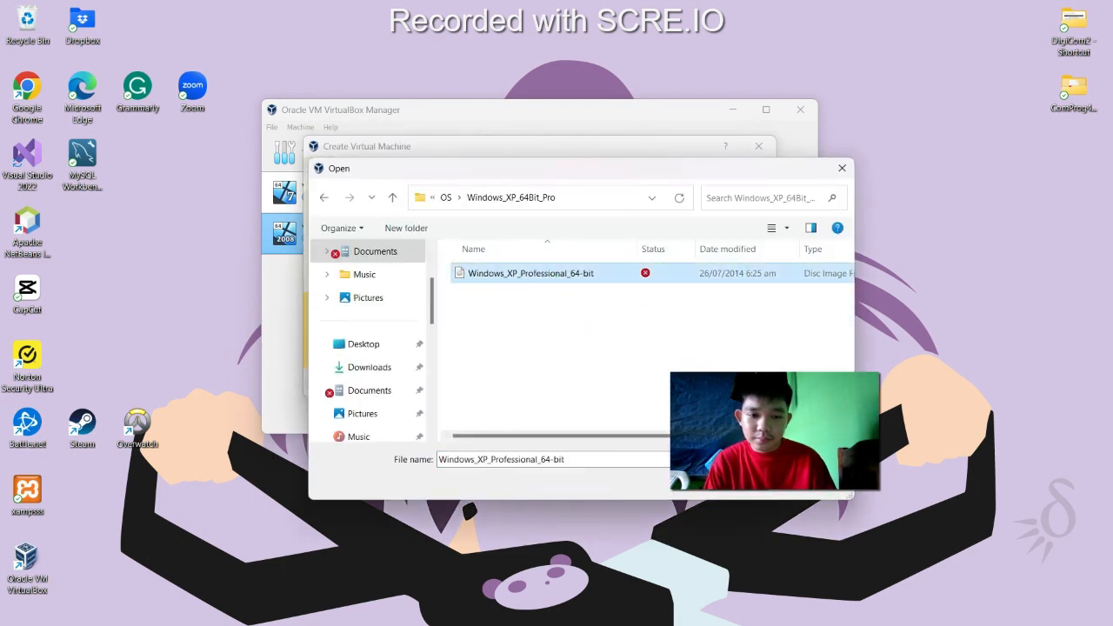
double_click(581, 275)
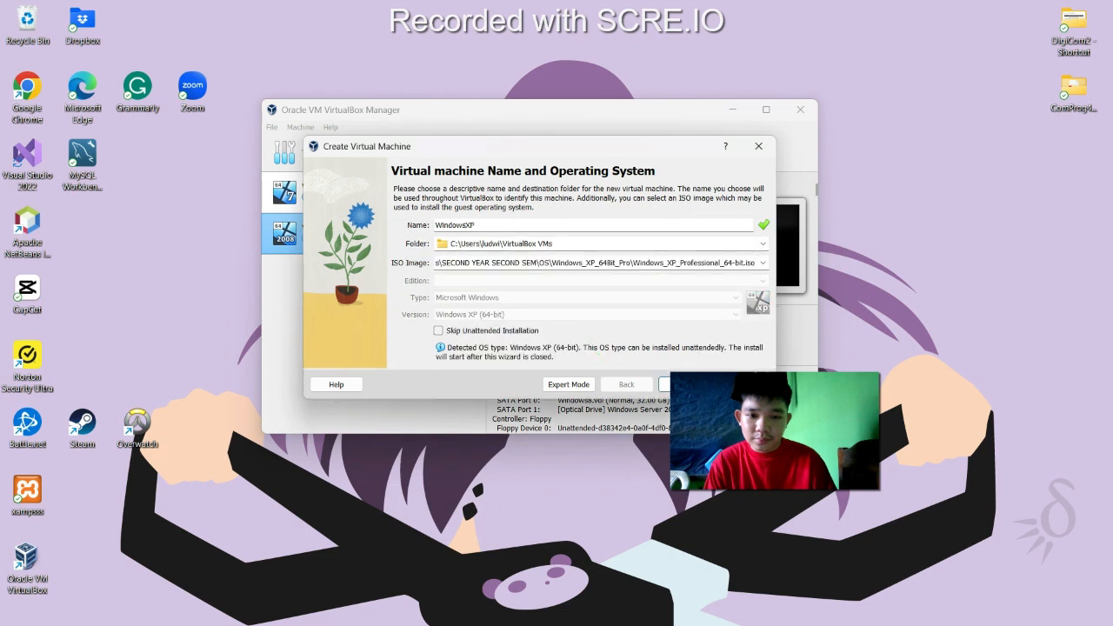
left_click(686, 385)
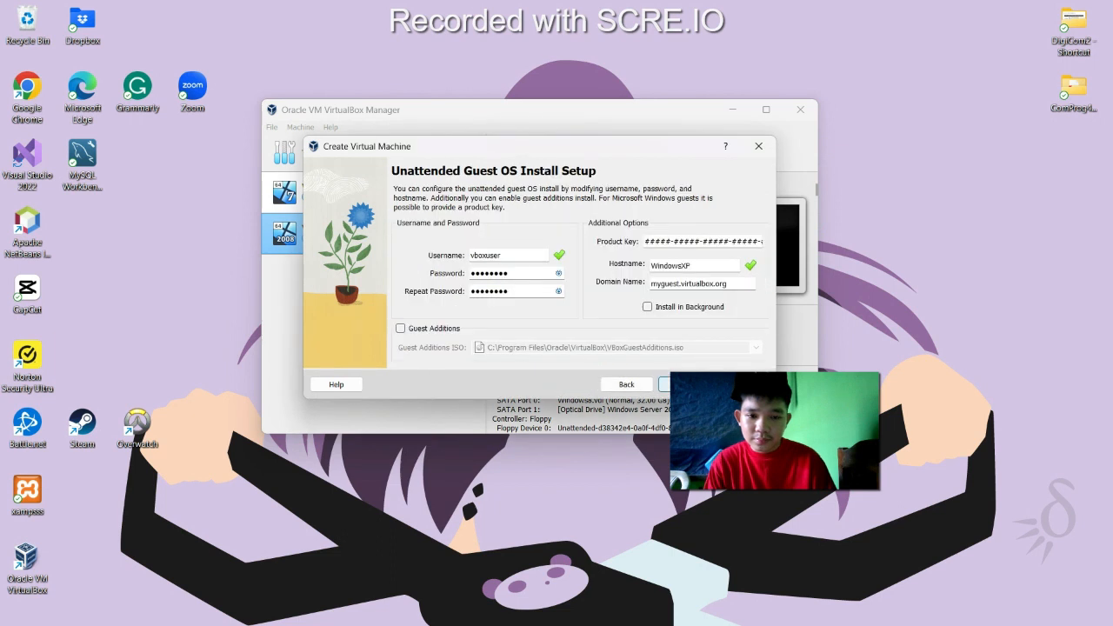
Set a custom unattended-install username and enter the password twice
double_click(536, 253)
type("Gaya")
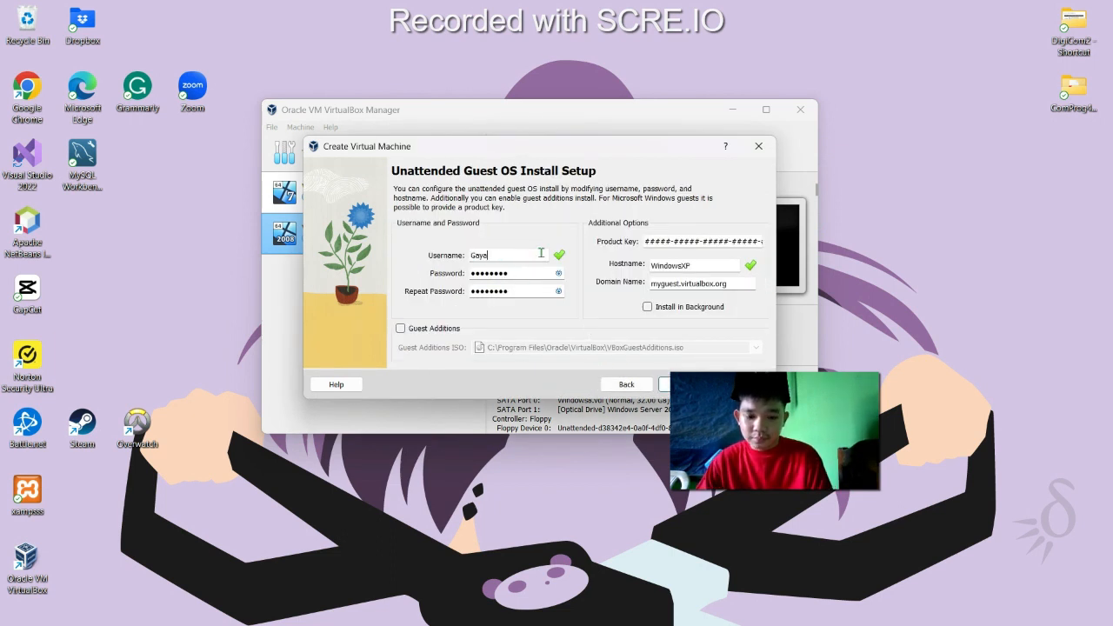
type("pa")
key("Tab")
type("12")
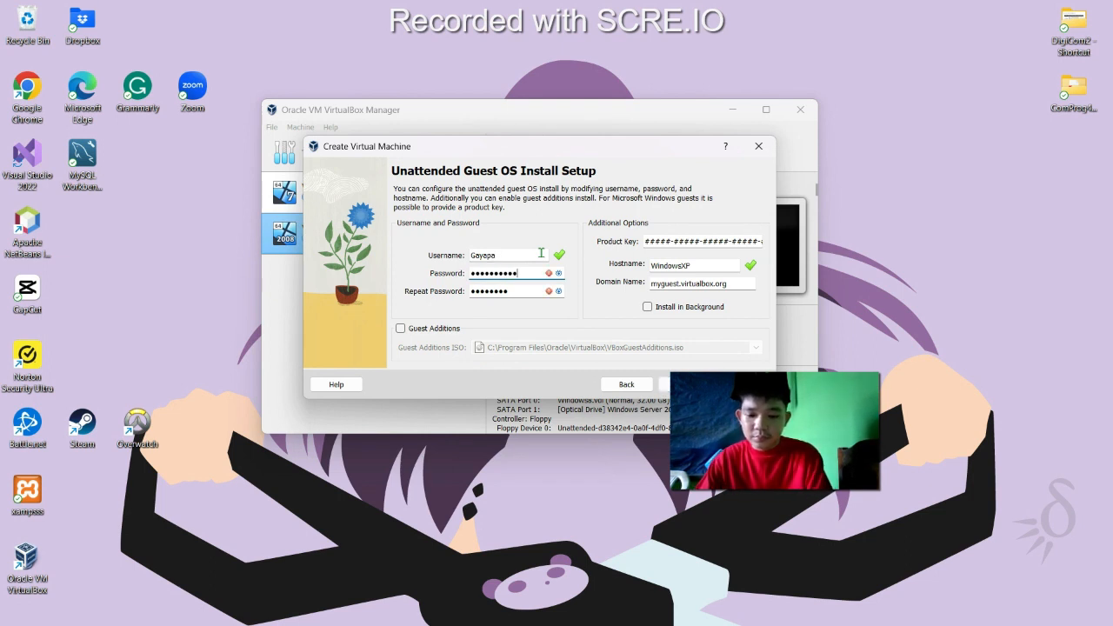
type("345")
key("Tab")
type("12")
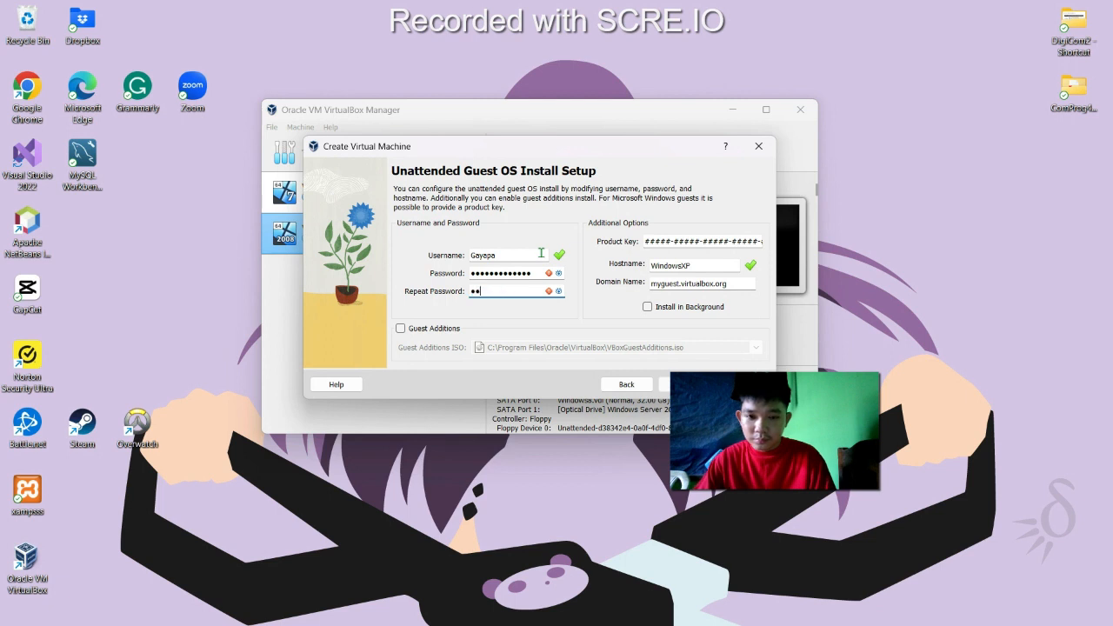
type("2345")
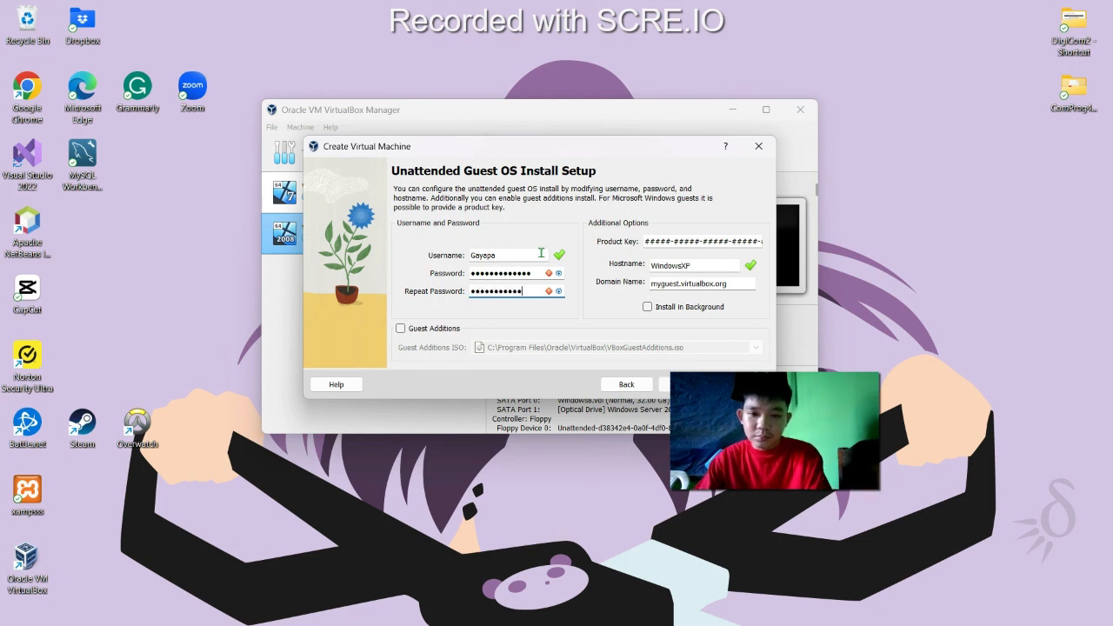
key("Return")
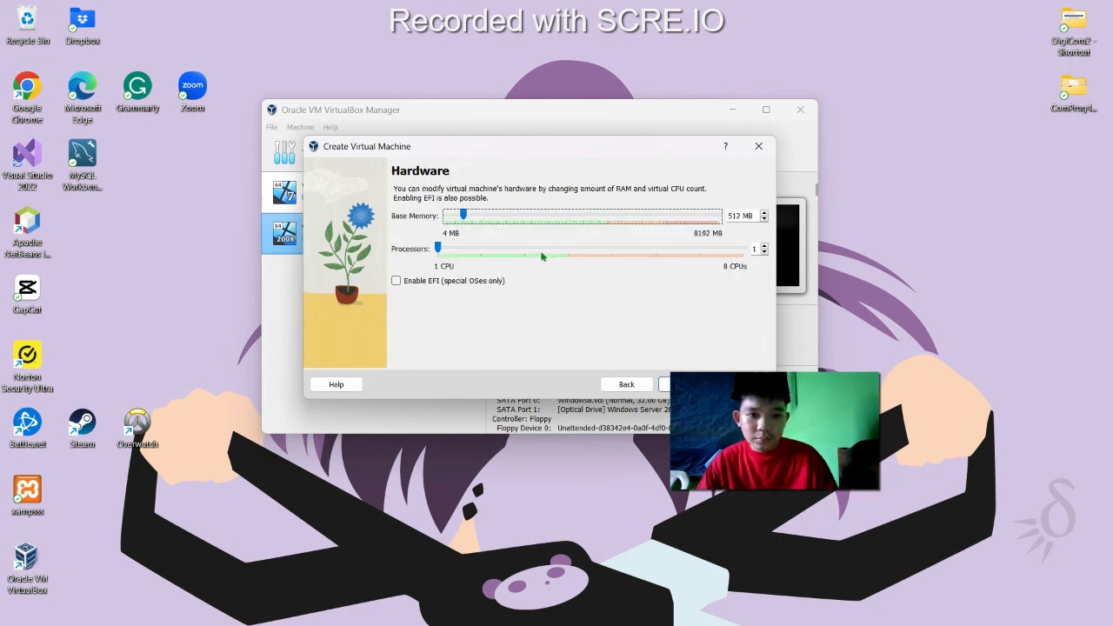
Give WindowsXP 4096 MB memory, 2 processors and the 10 GB disk, then finish
double_click(738, 216)
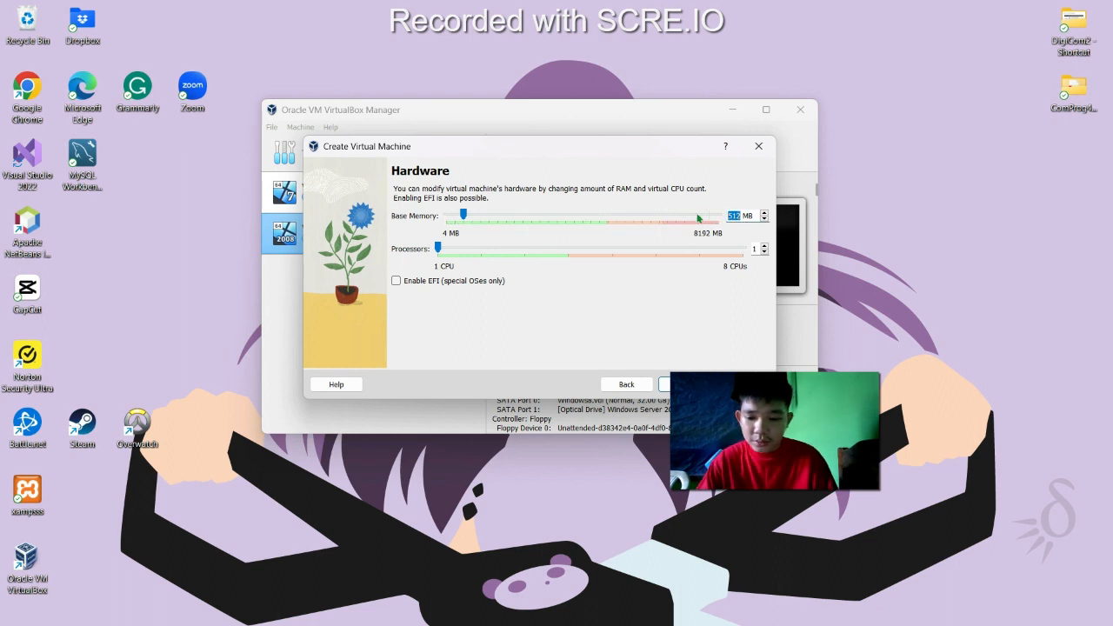
type("4096")
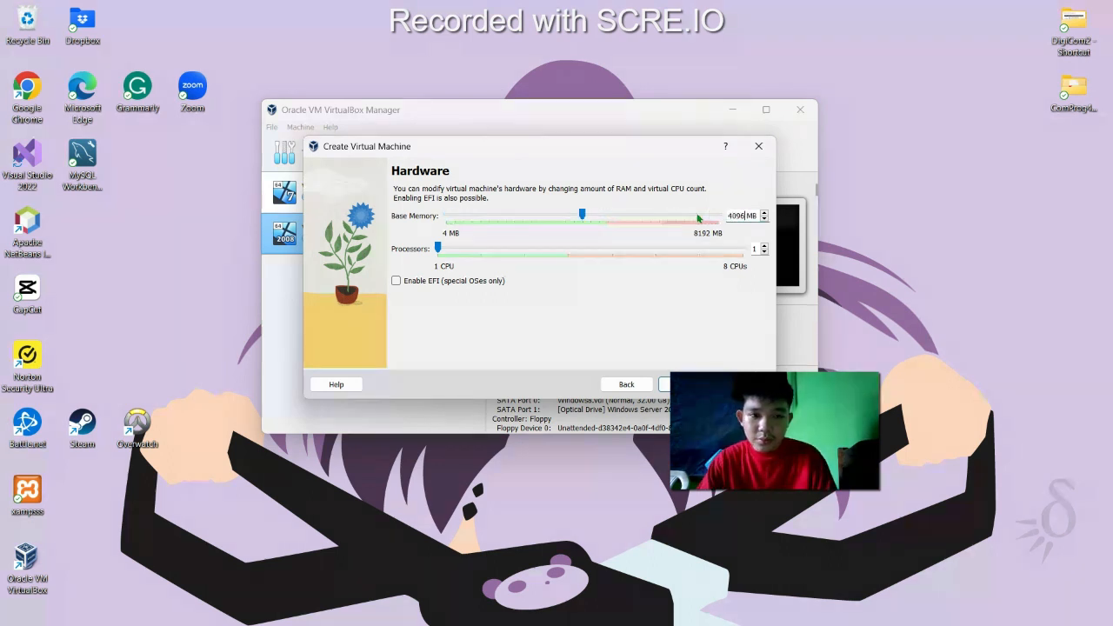
left_click(766, 247)
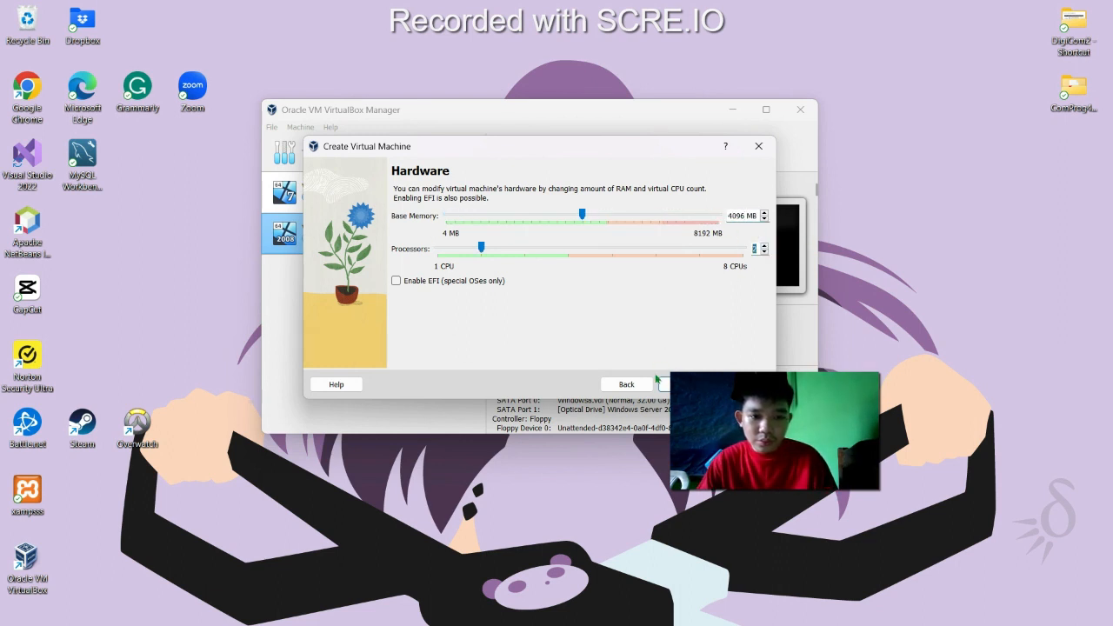
left_click(685, 384)
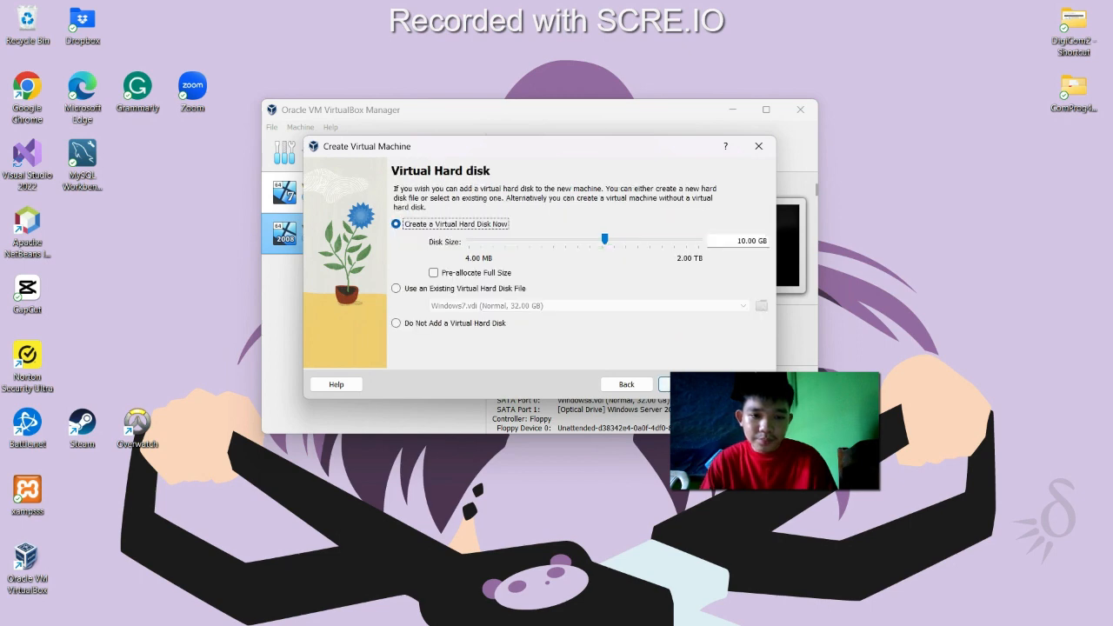
left_click(685, 384)
left_click(685, 384)
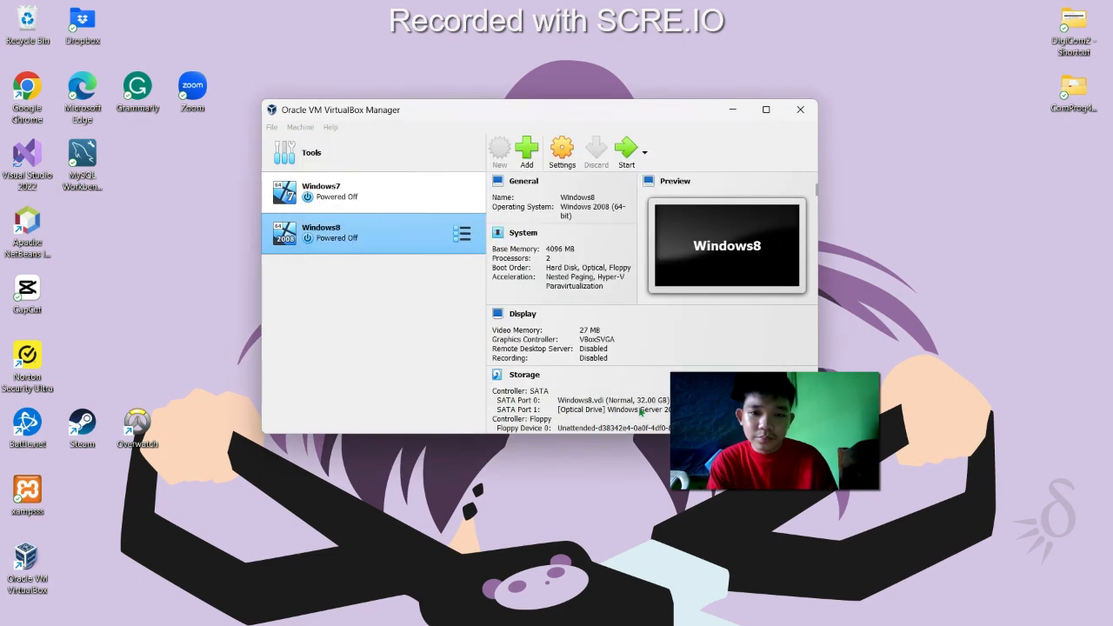
Close the product-key notes window and turn off the Windows XP guest once it reaches the desktop
mouse_move(659, 604)
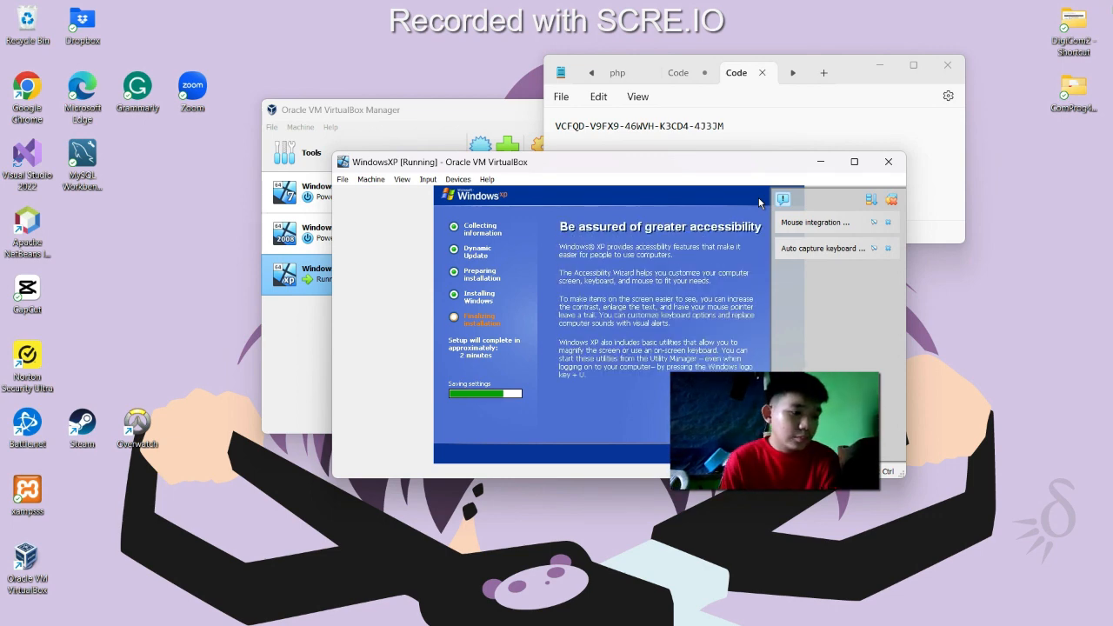
left_click(957, 67)
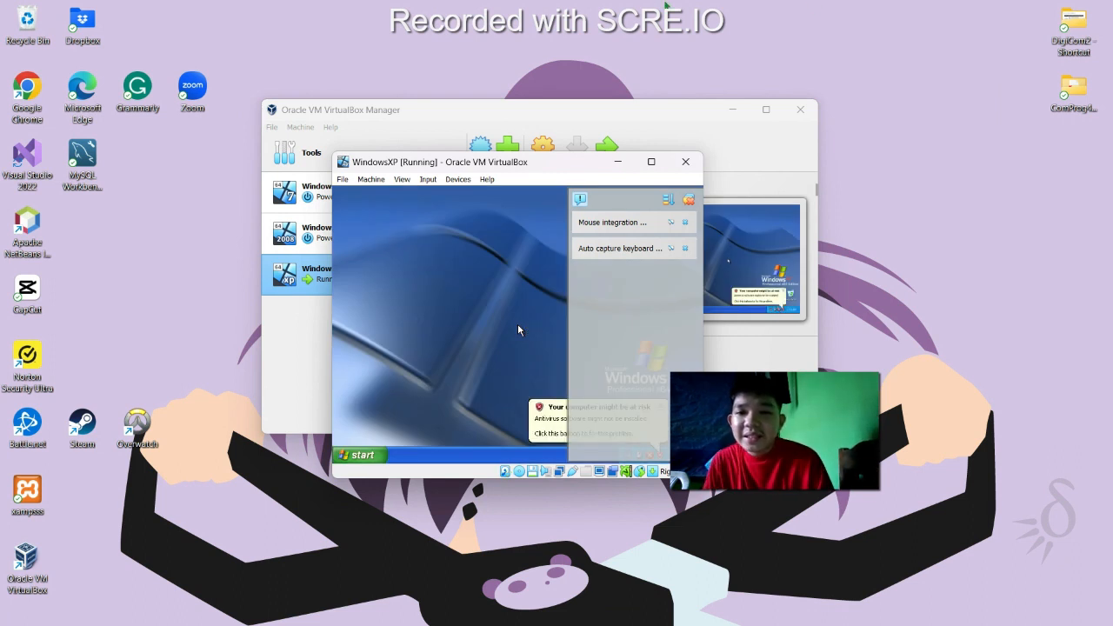
left_click(376, 452)
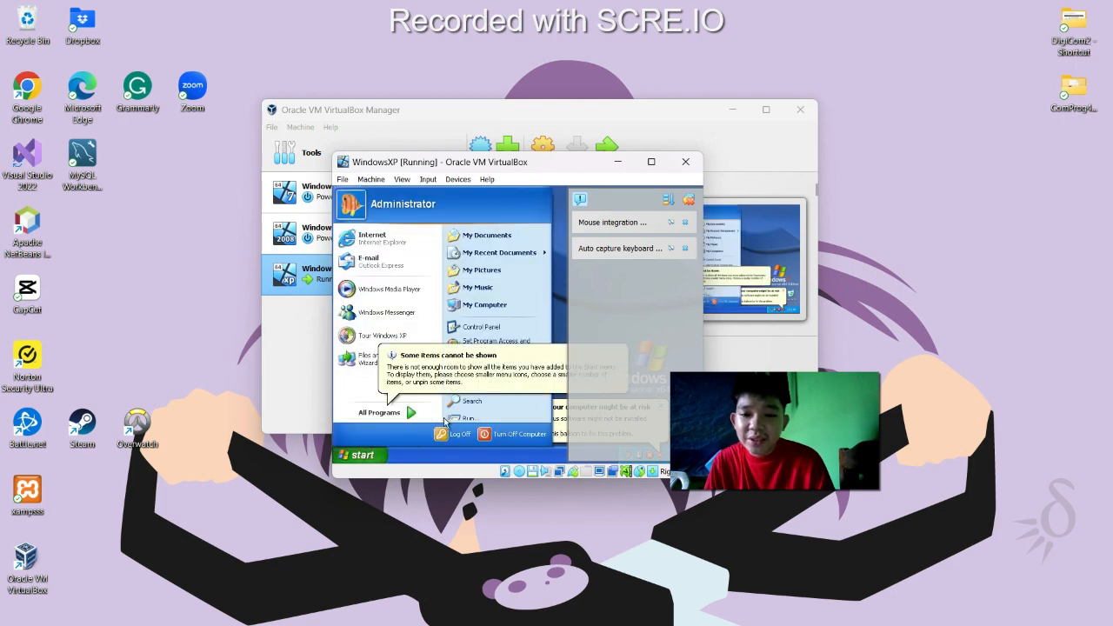
left_click(489, 436)
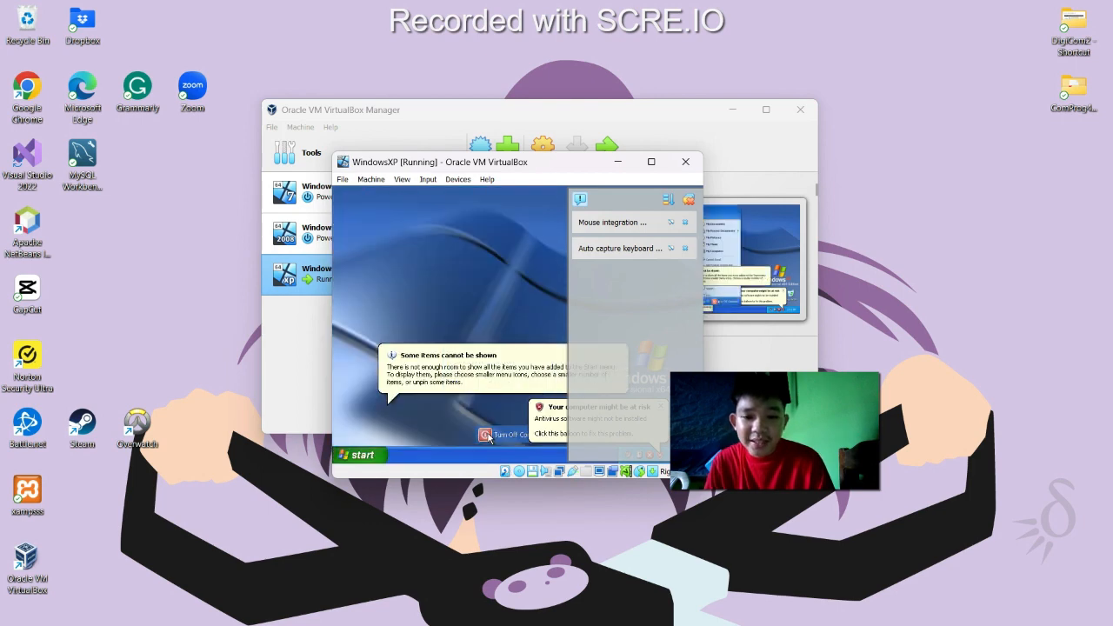
left_click(520, 297)
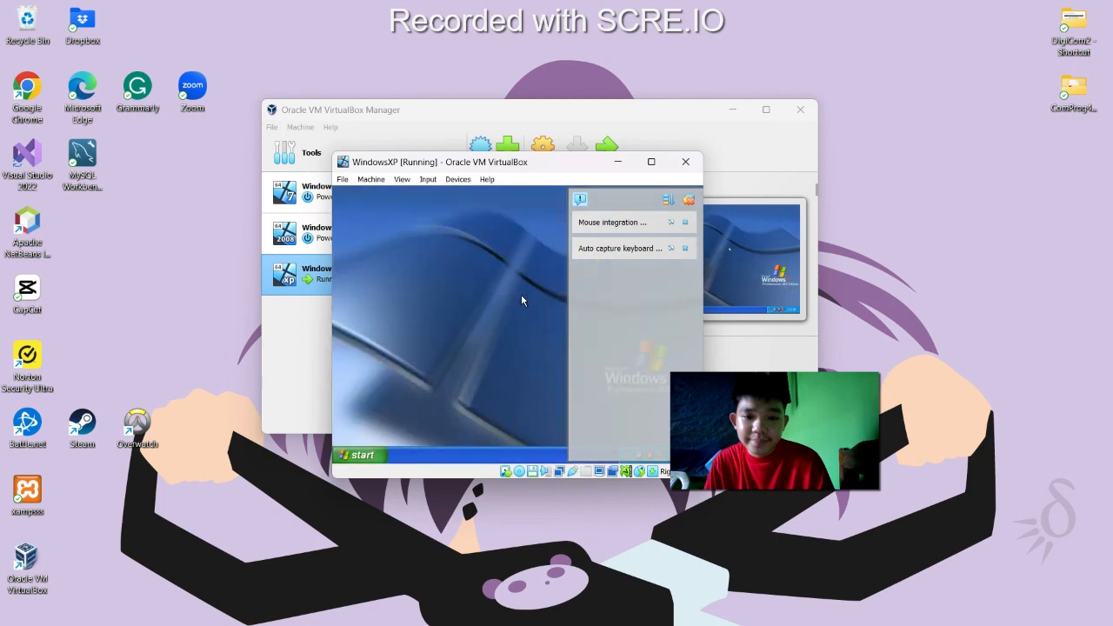